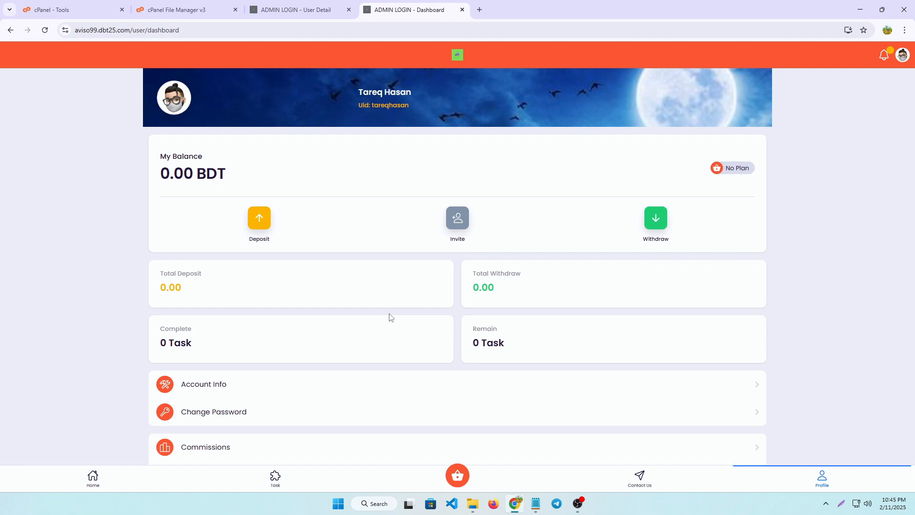
Review the demo earning site's user dashboard, home page, task list and membership plans
{"action": "scroll", "coordinate": [150, 393], "scroll_direction": "down", "scroll_amount": 2}
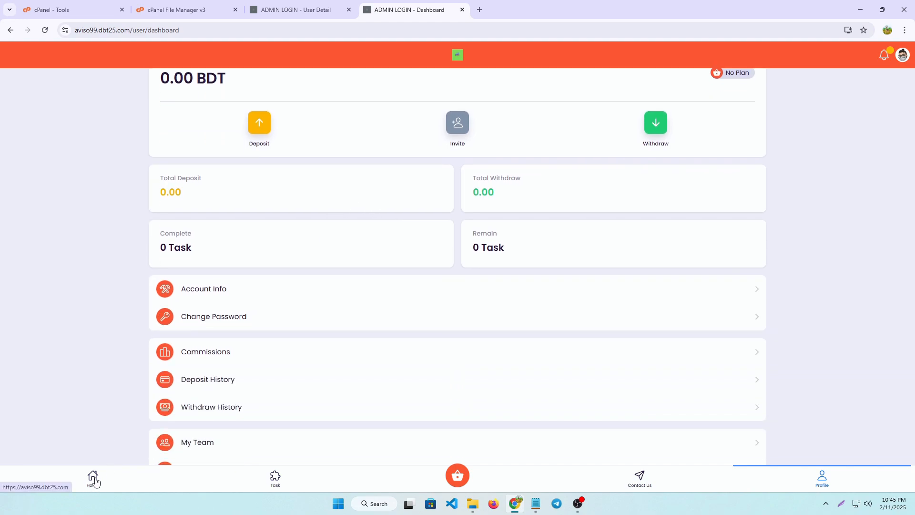
{"action": "left_click", "coordinate": [94, 477]}
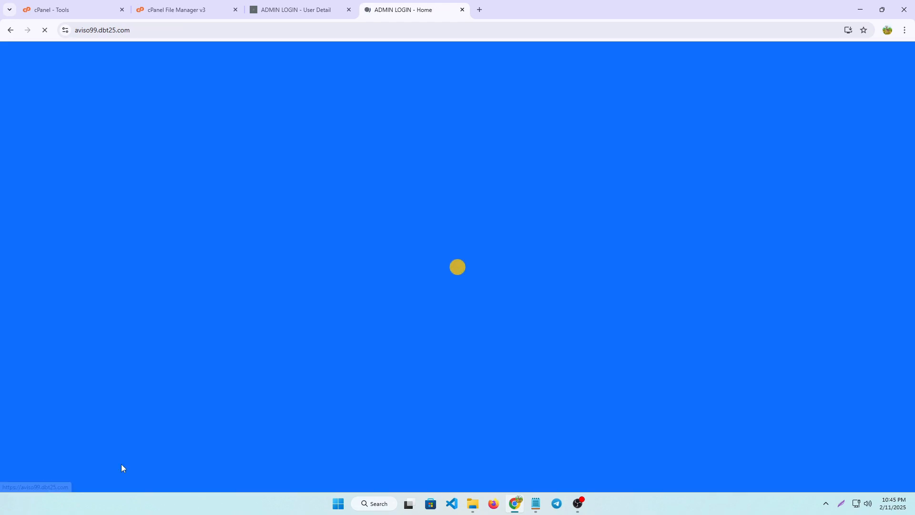
{"action": "scroll", "coordinate": [484, 324], "scroll_direction": "down", "scroll_amount": 1}
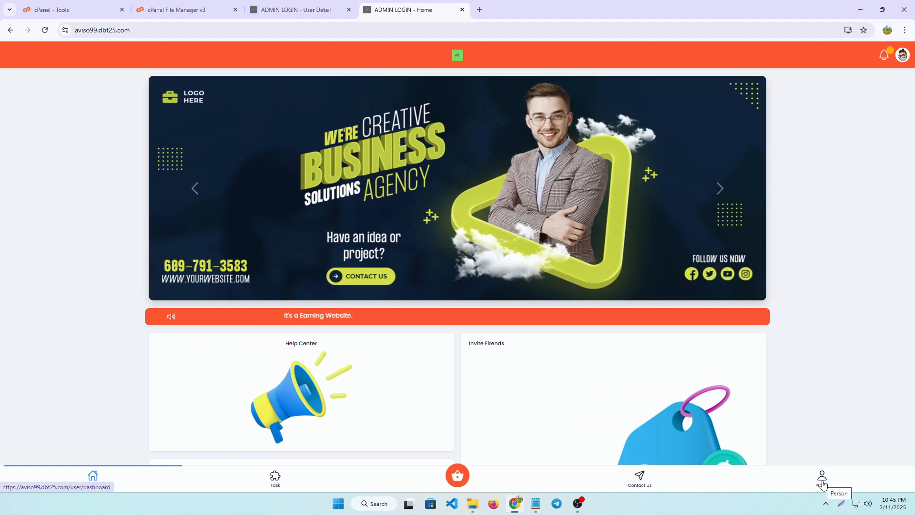
{"action": "left_click", "coordinate": [822, 481]}
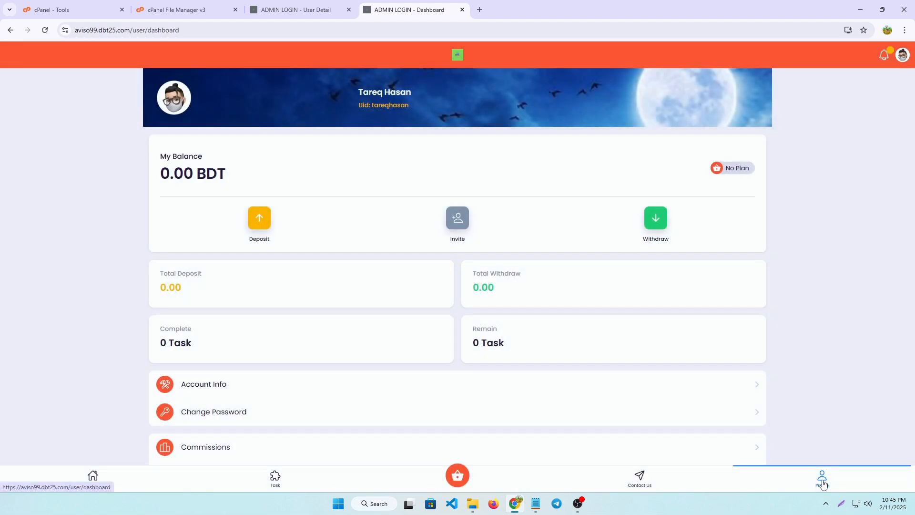
{"action": "left_click", "coordinate": [276, 476]}
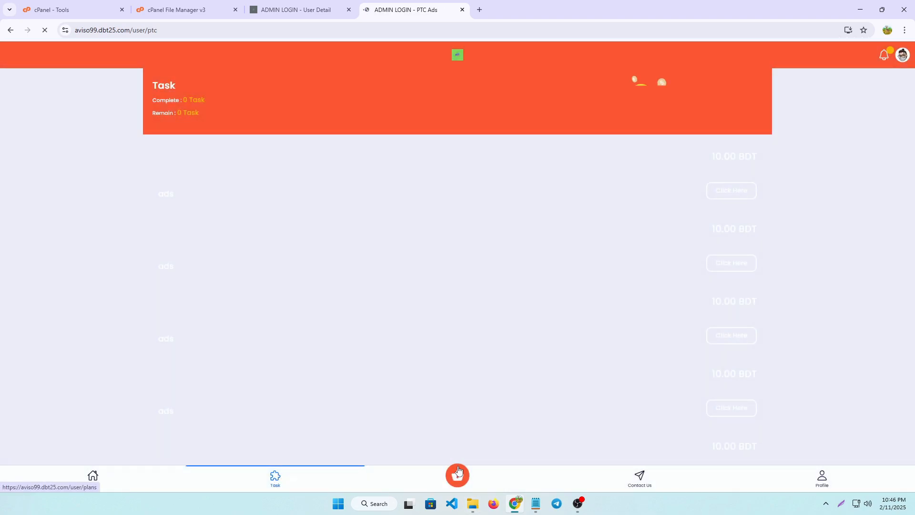
{"action": "left_click", "coordinate": [458, 472]}
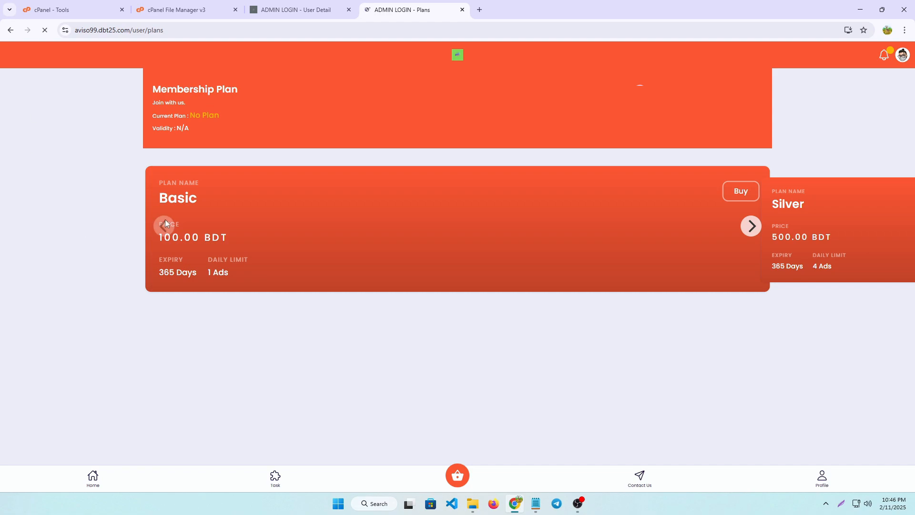
{"action": "left_click", "coordinate": [752, 227]}
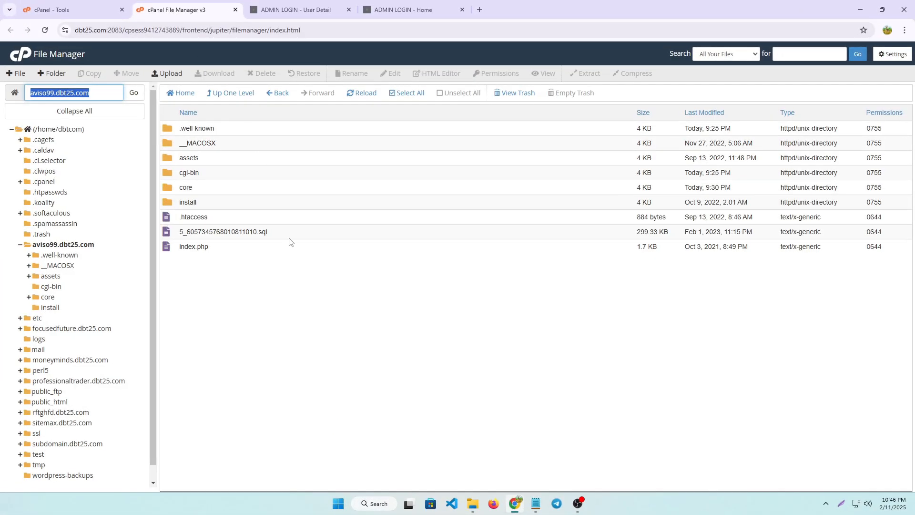
Switch to cPanel, return from File Manager to the tools overview and open the Domains page
{"action": "left_click", "coordinate": [22, 54]}
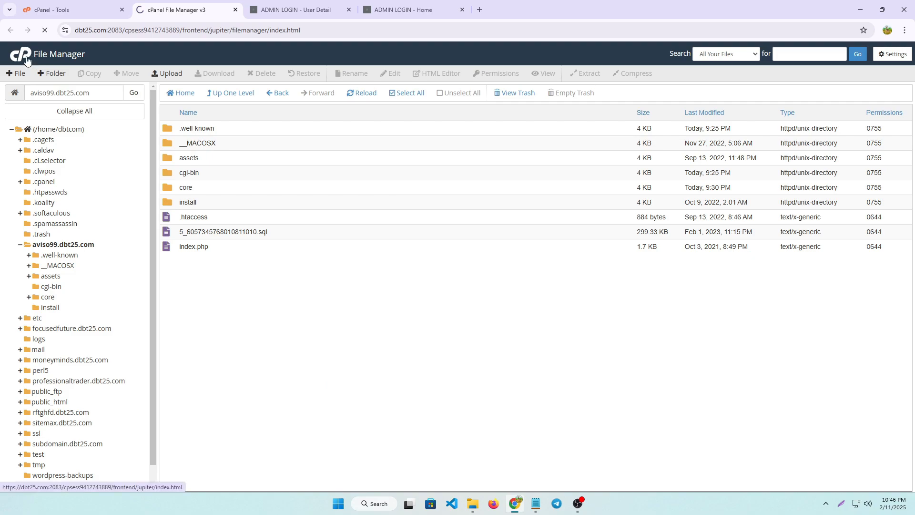
{"action": "scroll", "coordinate": [274, 348], "scroll_direction": "down", "scroll_amount": 4}
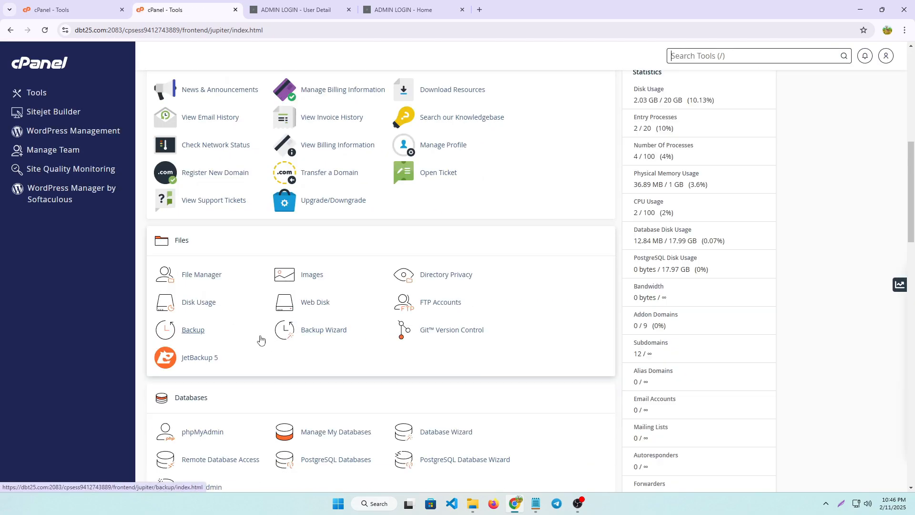
{"action": "scroll", "coordinate": [286, 308], "scroll_direction": "down", "scroll_amount": 2}
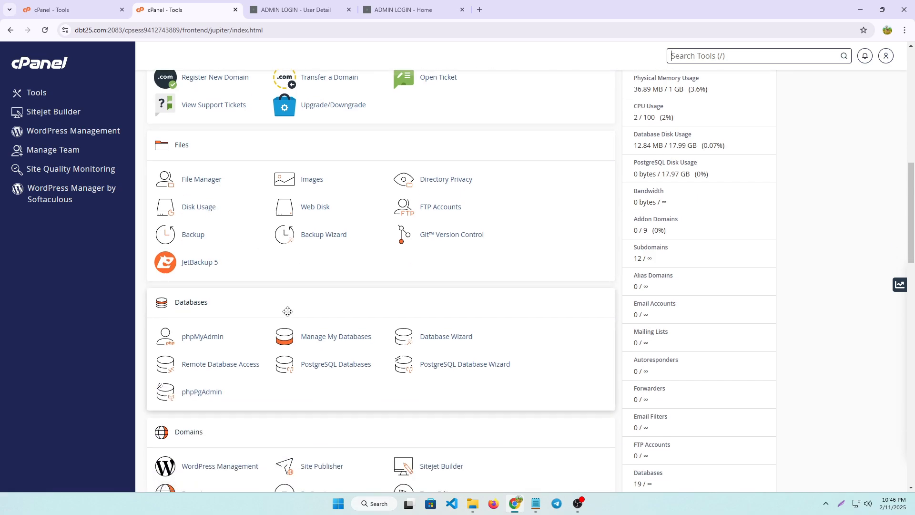
{"action": "scroll", "coordinate": [287, 311], "scroll_direction": "down", "scroll_amount": 5}
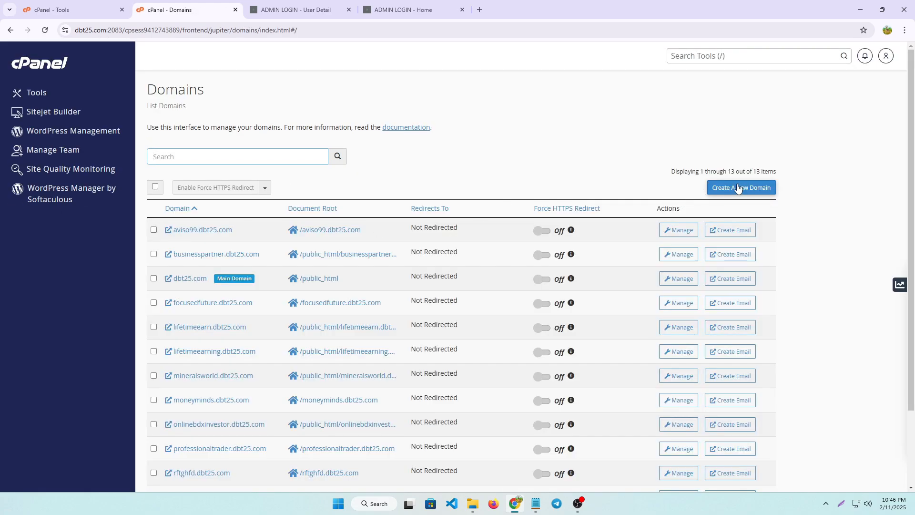
{"action": "left_click", "coordinate": [841, 505]}
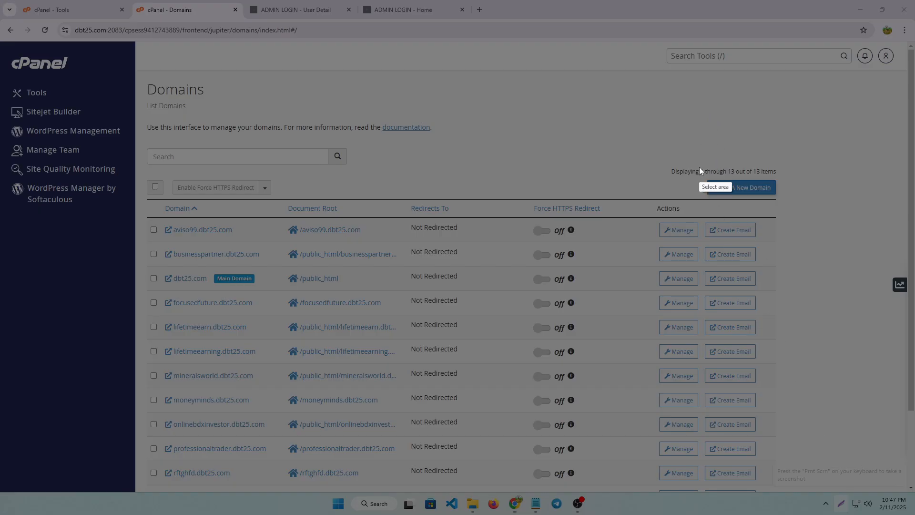
{"action": "left_click_drag", "start_coordinate": [700, 167], "coordinate": [798, 206]}
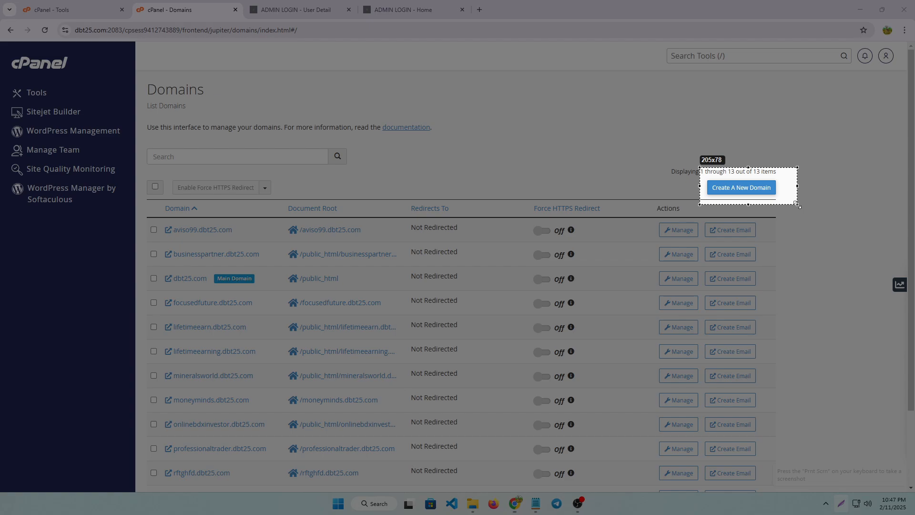
{"action": "left_click", "coordinate": [793, 215]}
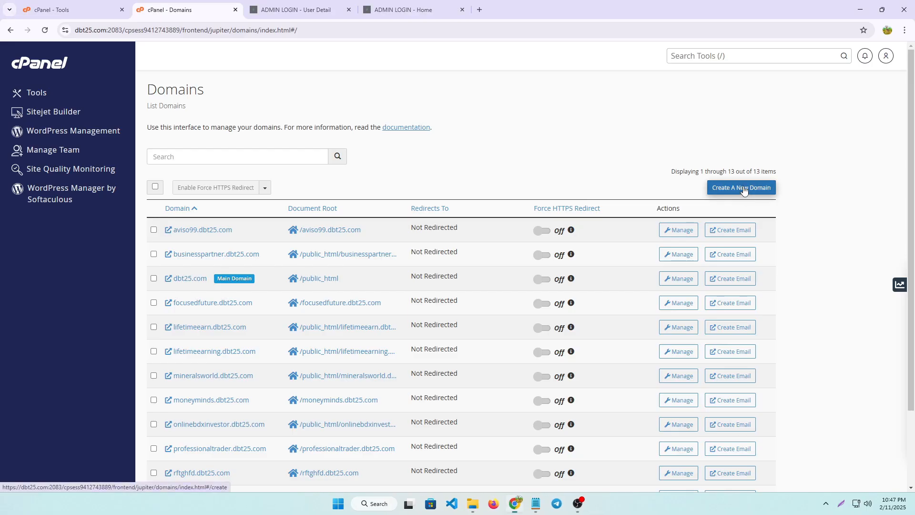
Create the new domain demo1.dbt25.com with demo1.dbt25.com as its own document root
{"action": "left_click", "coordinate": [745, 191]}
{"action": "left_click", "coordinate": [176, 208]}
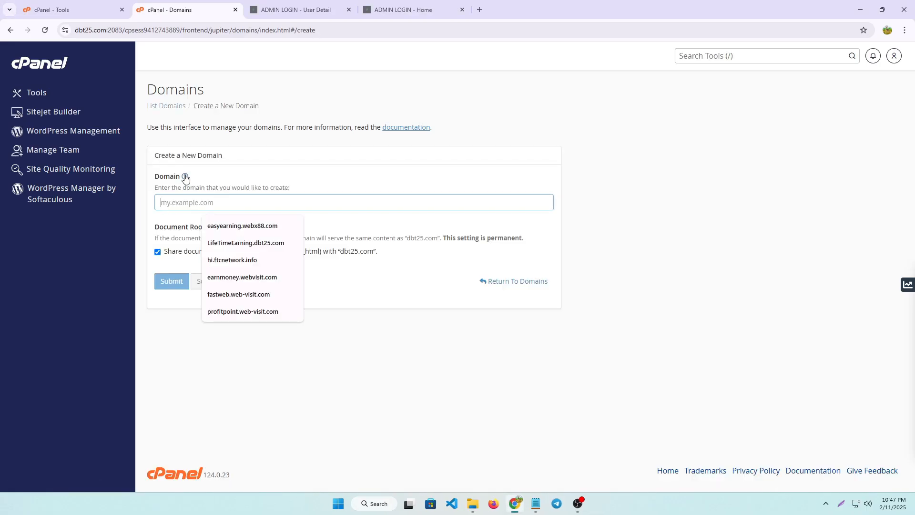
{"action": "type", "text": "demo"}
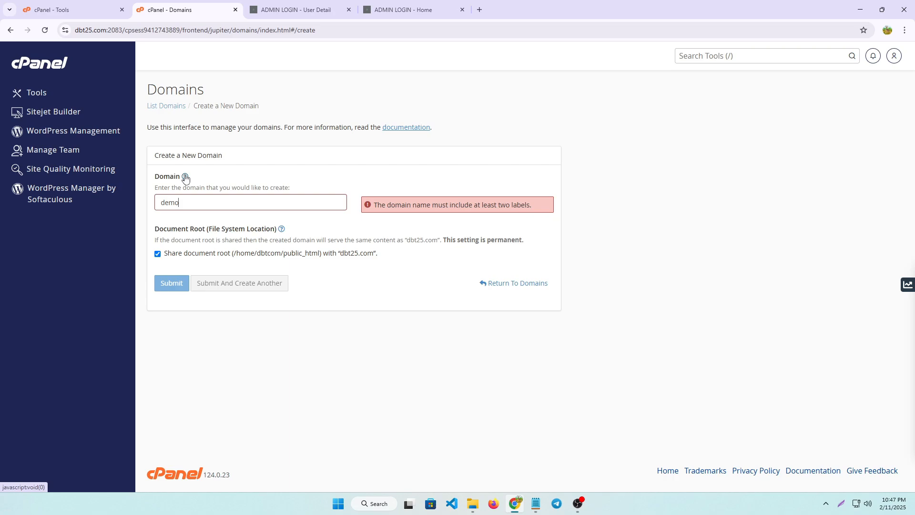
{"action": "type", "text": "1."}
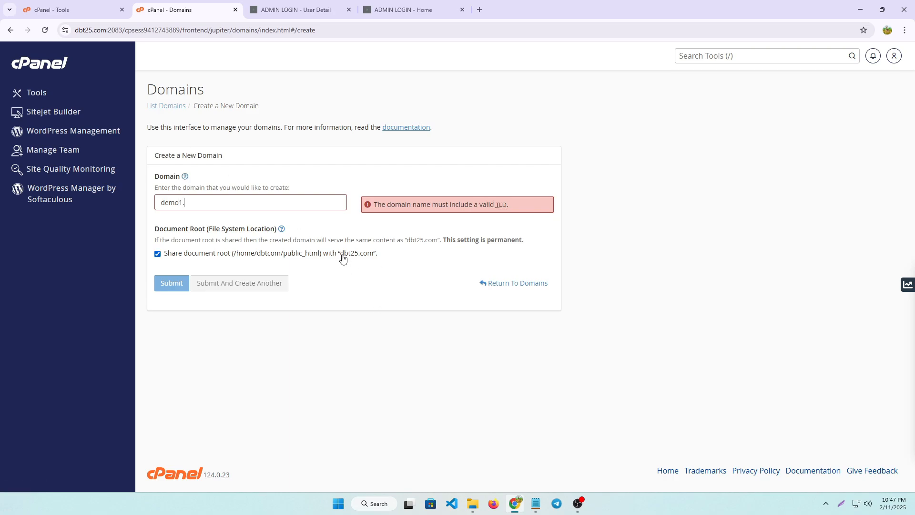
{"action": "left_click_drag", "start_coordinate": [340, 258], "coordinate": [372, 262]}
{"action": "key", "text": "ctrl+c"}
{"action": "left_click", "coordinate": [203, 208]}
{"action": "key", "text": "ctrl+v"}
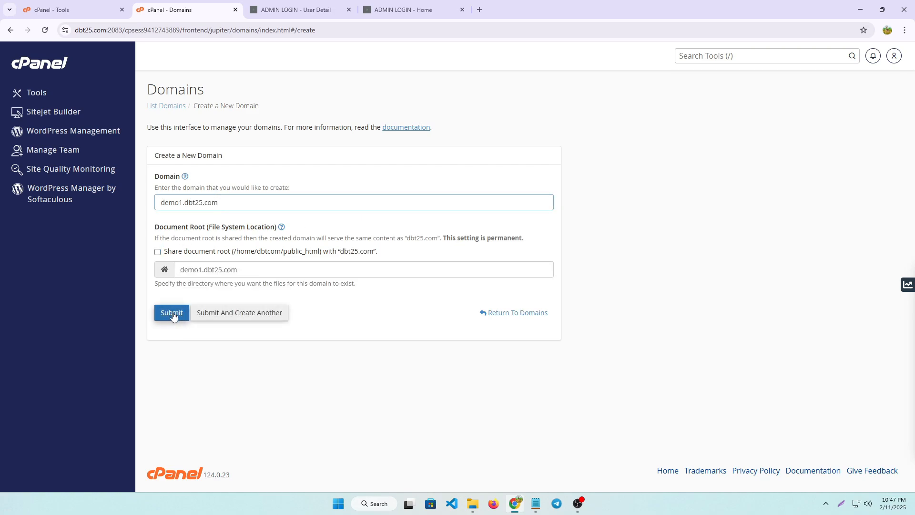
{"action": "left_click", "coordinate": [172, 313]}
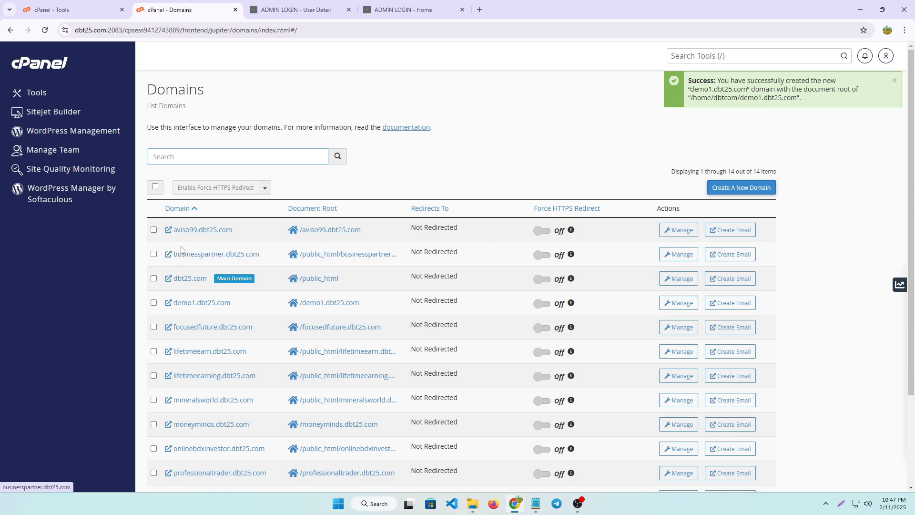
{"action": "left_click", "coordinate": [841, 503]}
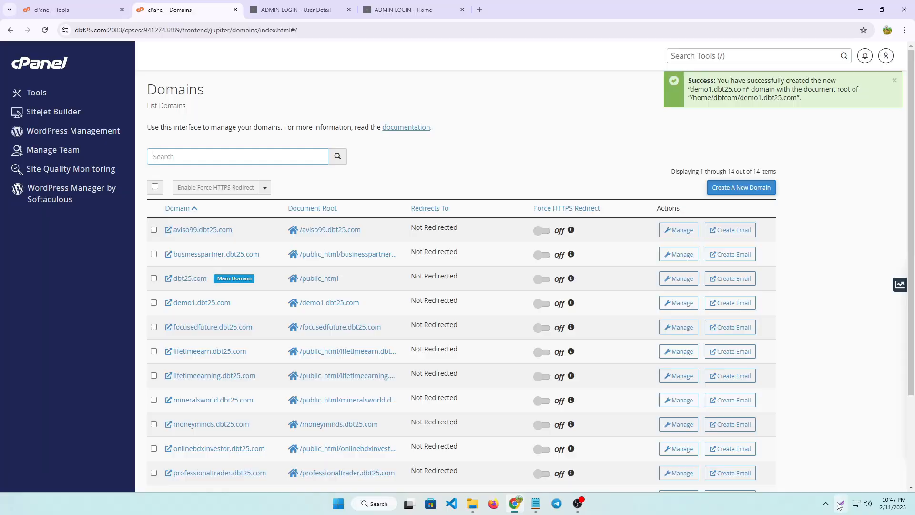
{"action": "left_click_drag", "start_coordinate": [148, 270], "coordinate": [262, 293]}
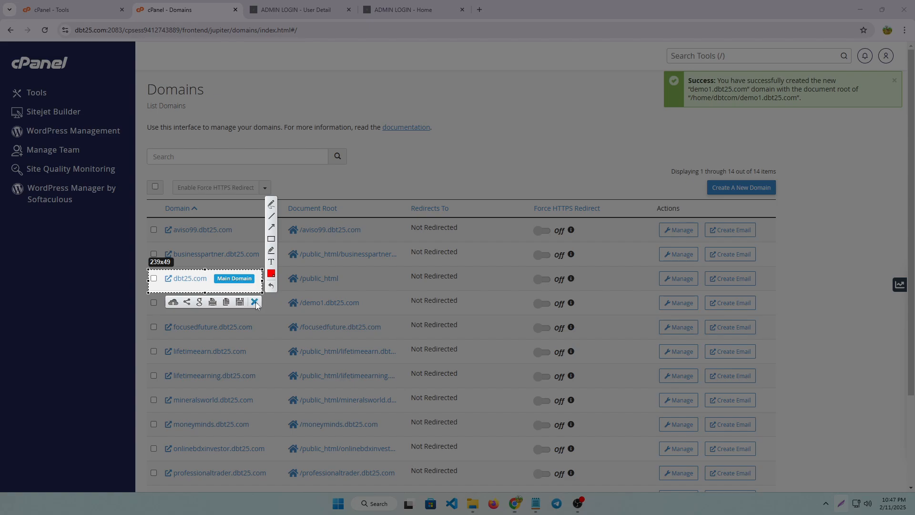
{"action": "left_click", "coordinate": [254, 302]}
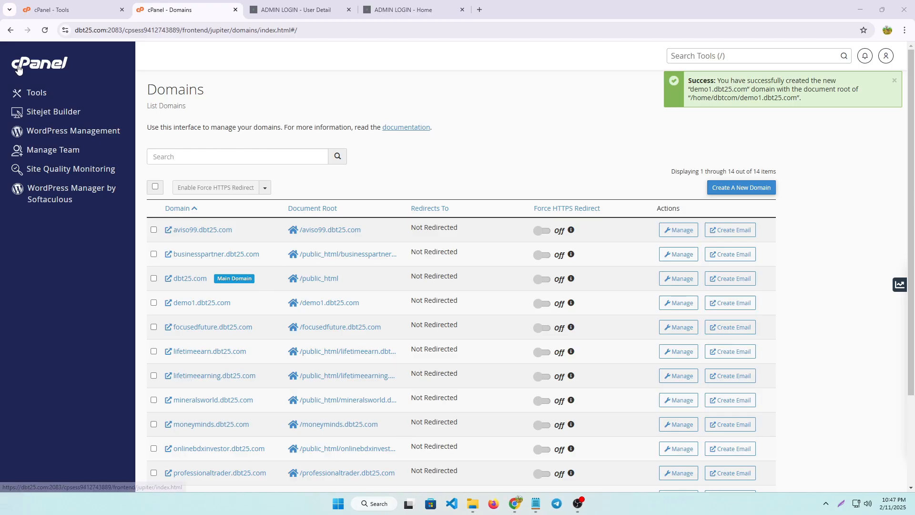
Return to the cPanel tools overview and locate the Databases section
{"action": "left_click", "coordinate": [18, 67]}
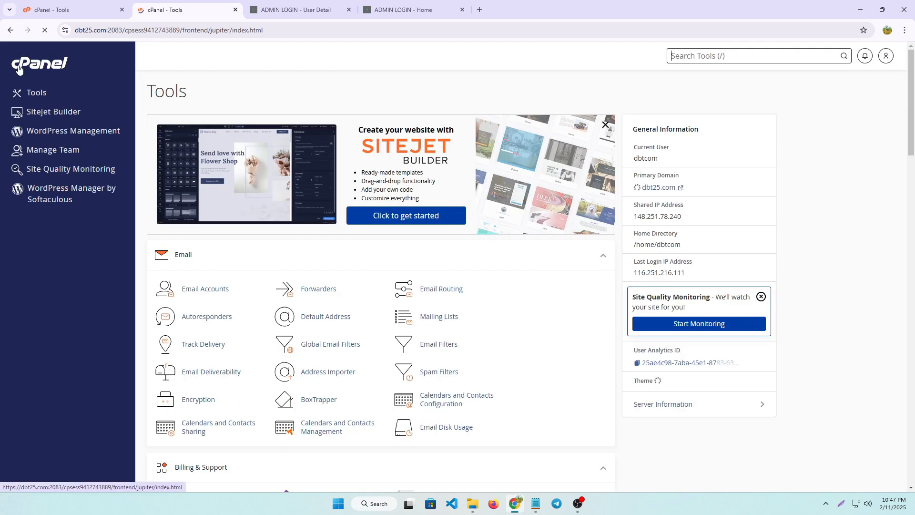
{"action": "scroll", "coordinate": [217, 200], "scroll_direction": "down", "scroll_amount": 1}
{"action": "scroll", "coordinate": [228, 225], "scroll_direction": "down", "scroll_amount": 4}
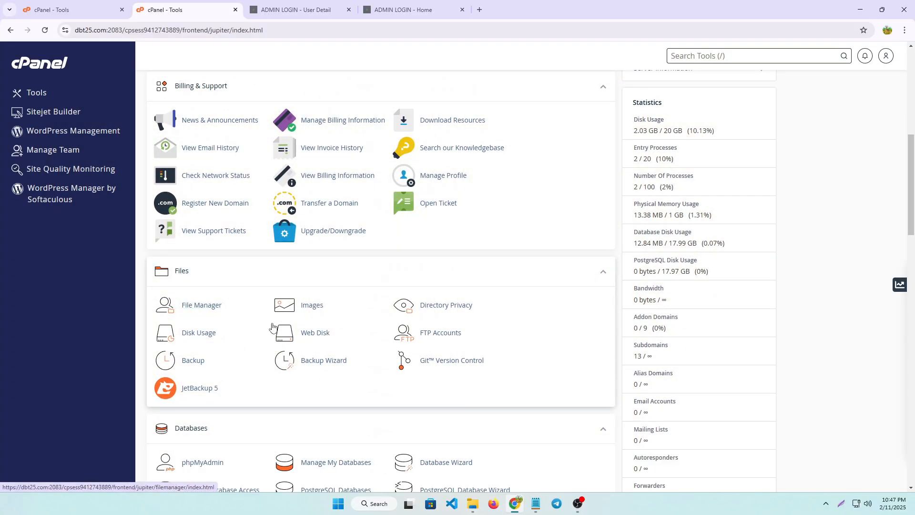
{"action": "scroll", "coordinate": [201, 306], "scroll_direction": "down", "scroll_amount": 2}
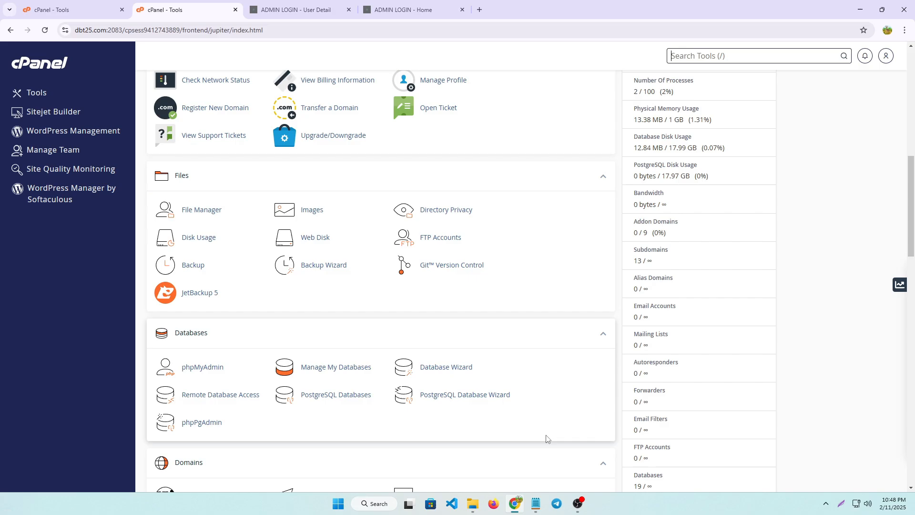
{"action": "left_click", "coordinate": [843, 506]}
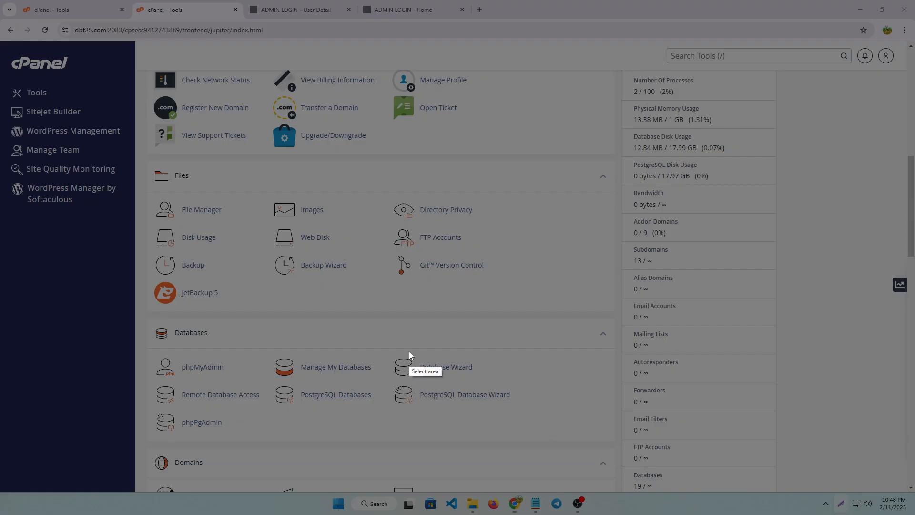
{"action": "left_click_drag", "start_coordinate": [397, 352], "coordinate": [488, 381]}
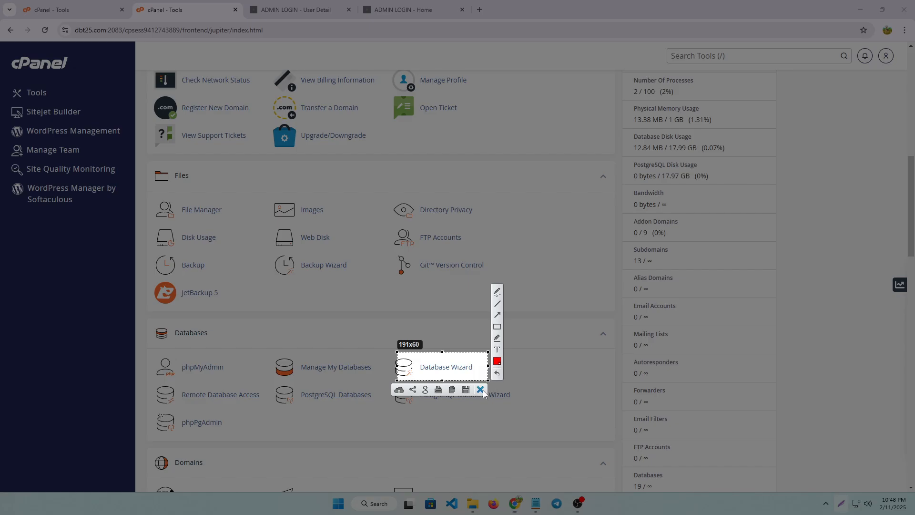
{"action": "left_click", "coordinate": [481, 390]}
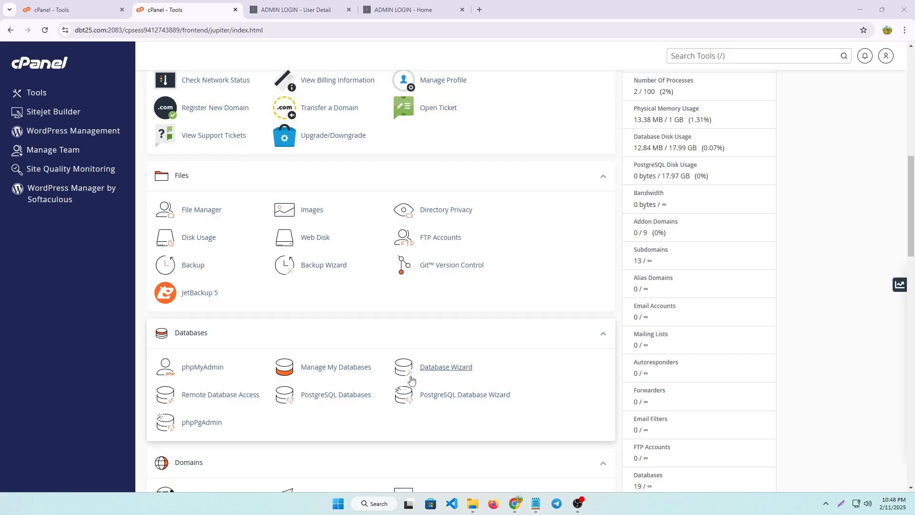
Create a new database with the name demo1 after the dbtcom_ prefix, using the Database Wizard
{"action": "left_click", "coordinate": [447, 368]}
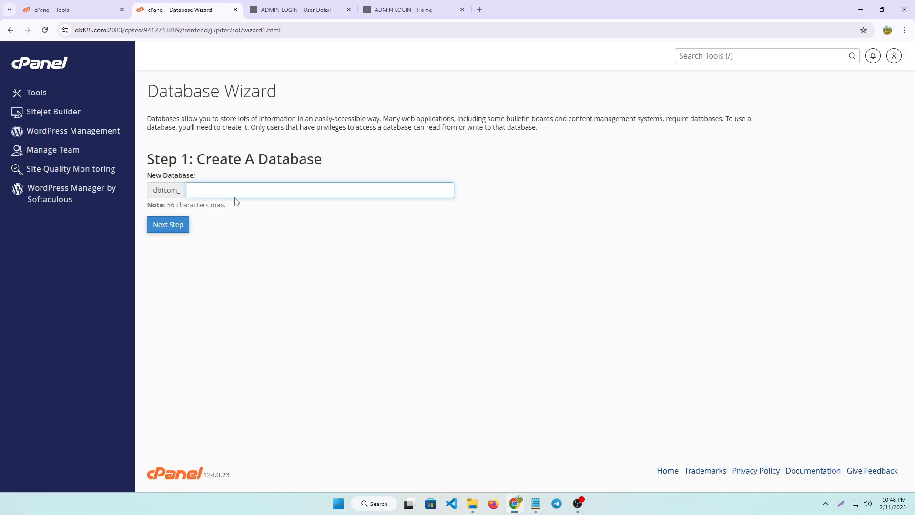
{"action": "left_click", "coordinate": [216, 187]}
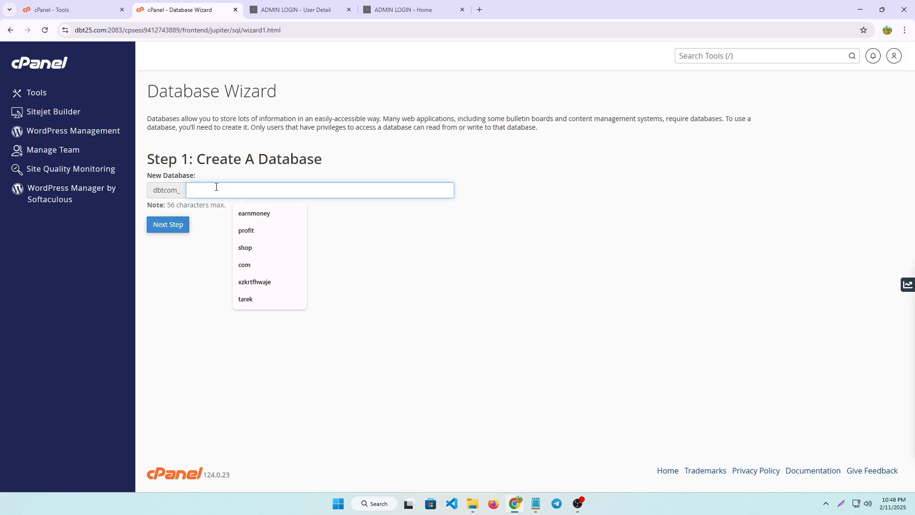
{"action": "type", "text": "d"}
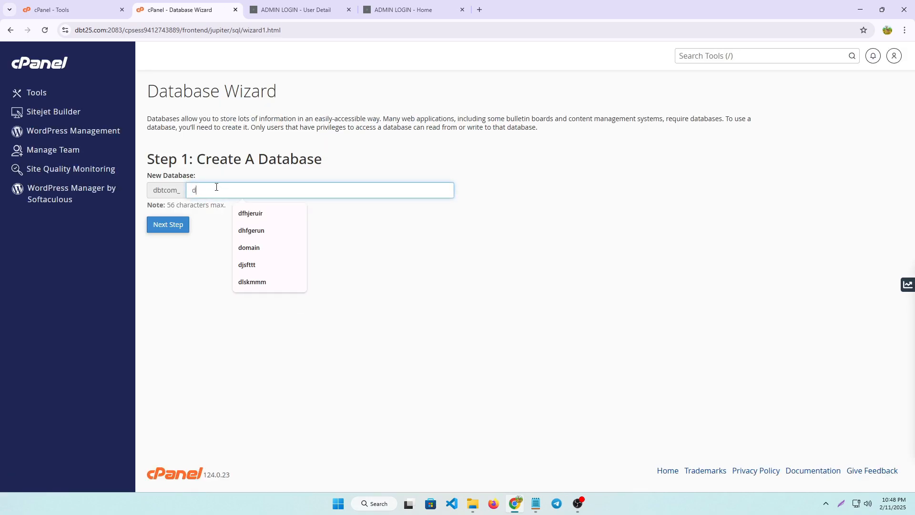
{"action": "type", "text": "en"}
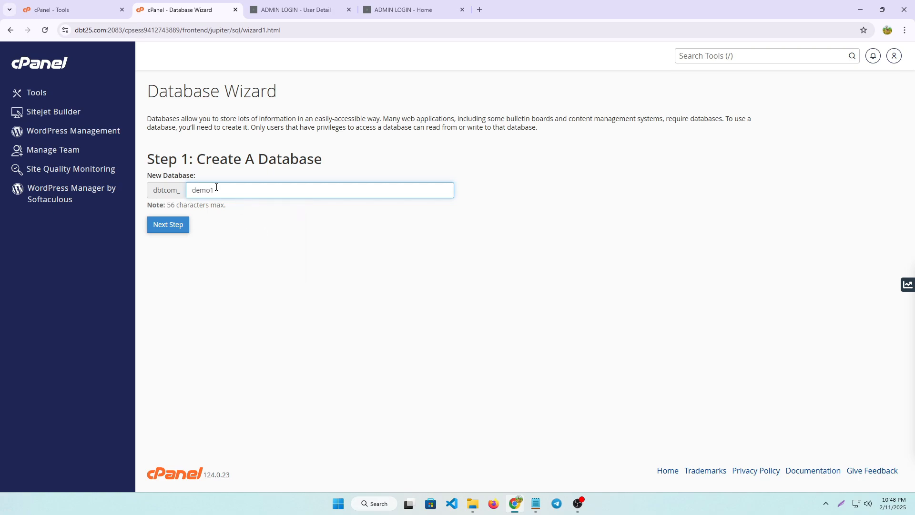
{"action": "left_click_drag", "start_coordinate": [223, 188], "coordinate": [191, 187]}
{"action": "left_click", "coordinate": [181, 232]}
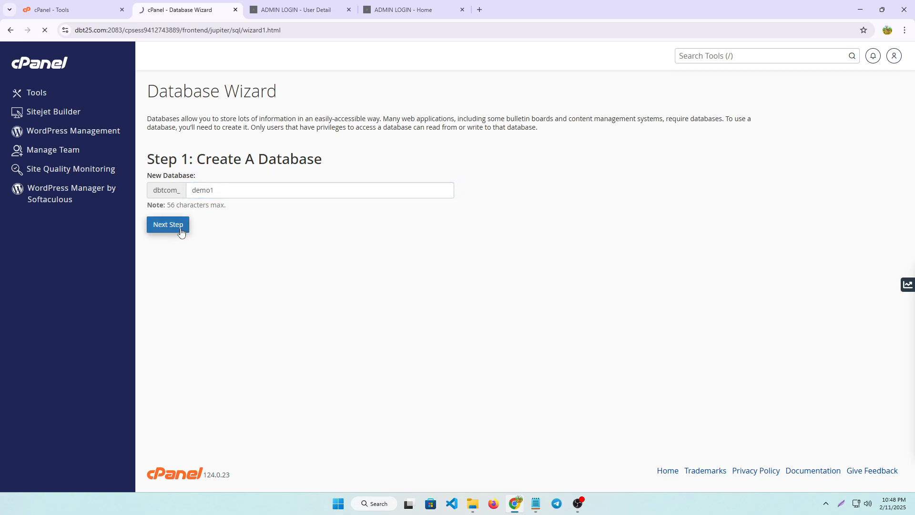
Replace the prefilled username of the new database user with demo1 after the dbtcom_ prefix
{"action": "left_click", "coordinate": [218, 186]}
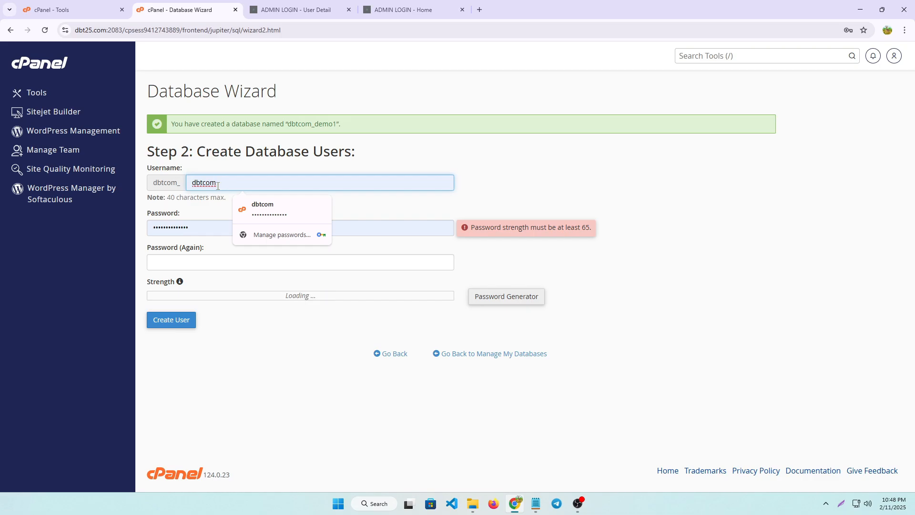
{"action": "key", "text": "BackSpace"}
{"action": "key", "text": "BackSpace"}
{"action": "key", "text": "BackSpace"}
{"action": "key", "text": "BackSpace"}
{"action": "key", "text": "BackSpace"}
{"action": "key", "text": "BackSpace"}
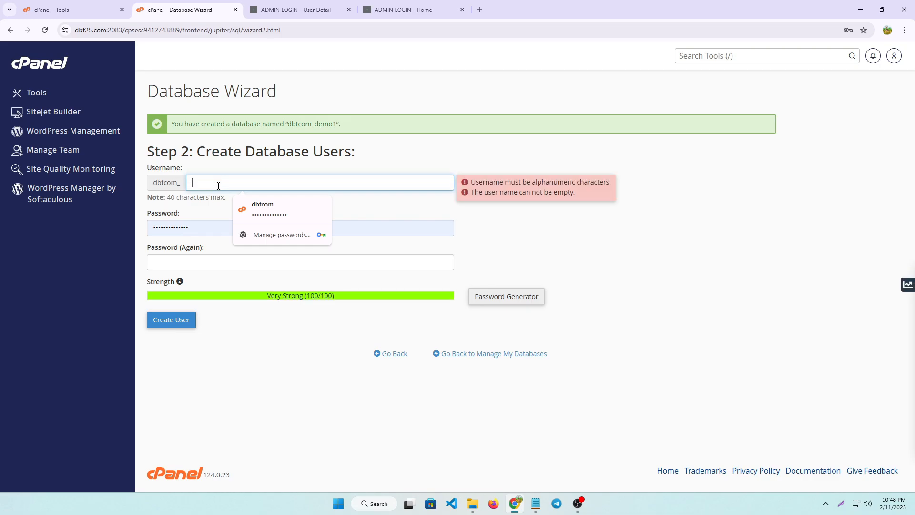
{"action": "type", "text": "demo1"}
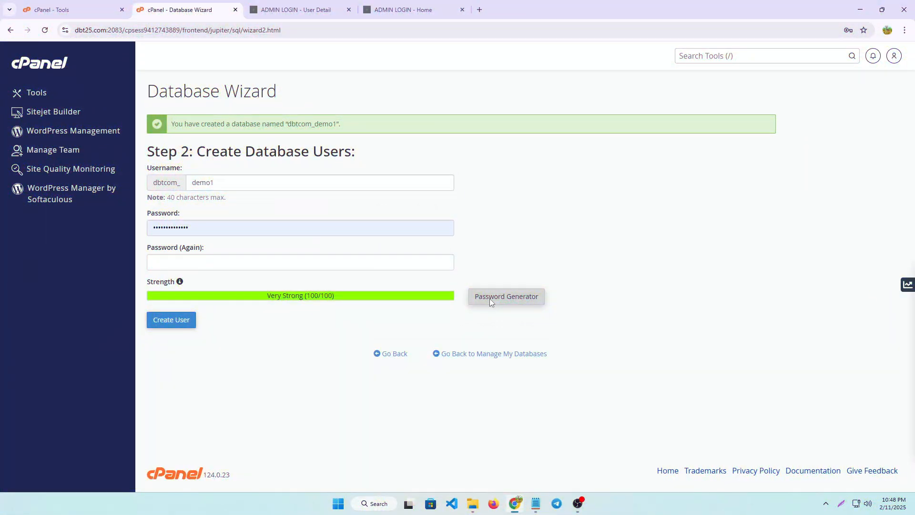
Generate and copy a password for the database user, create the user with it, and decline saving it in the browser
{"action": "left_click", "coordinate": [490, 299]}
{"action": "left_click", "coordinate": [430, 256]}
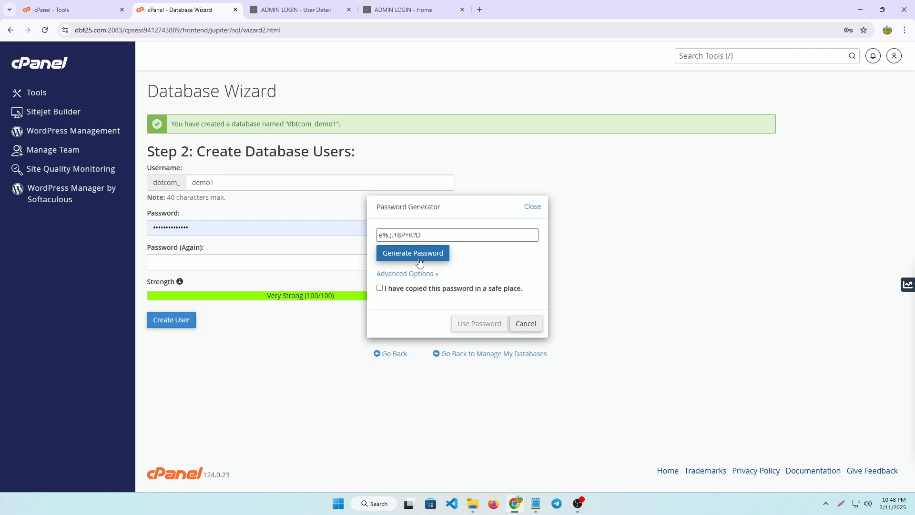
{"action": "left_click", "coordinate": [380, 288]}
{"action": "left_click_drag", "start_coordinate": [422, 235], "coordinate": [378, 235]}
{"action": "key", "text": "ctrl+c"}
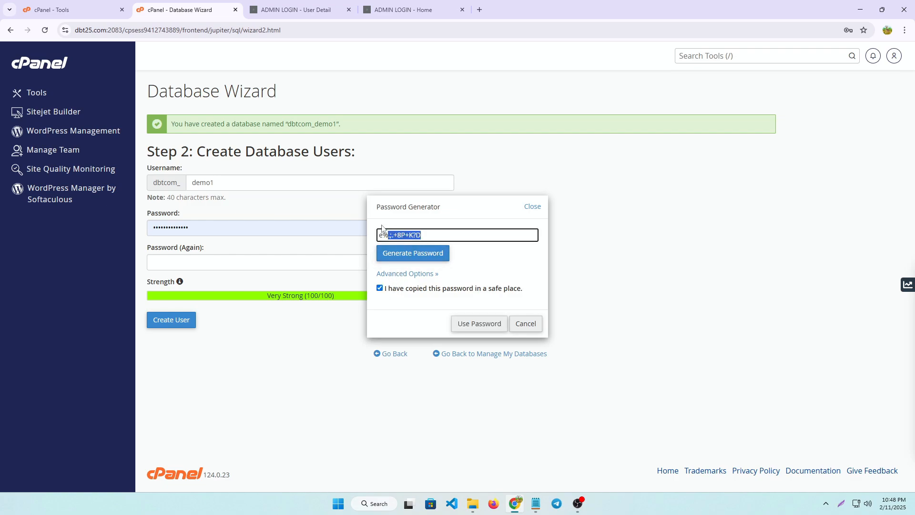
{"action": "left_click", "coordinate": [466, 323]}
{"action": "left_click", "coordinate": [166, 329]}
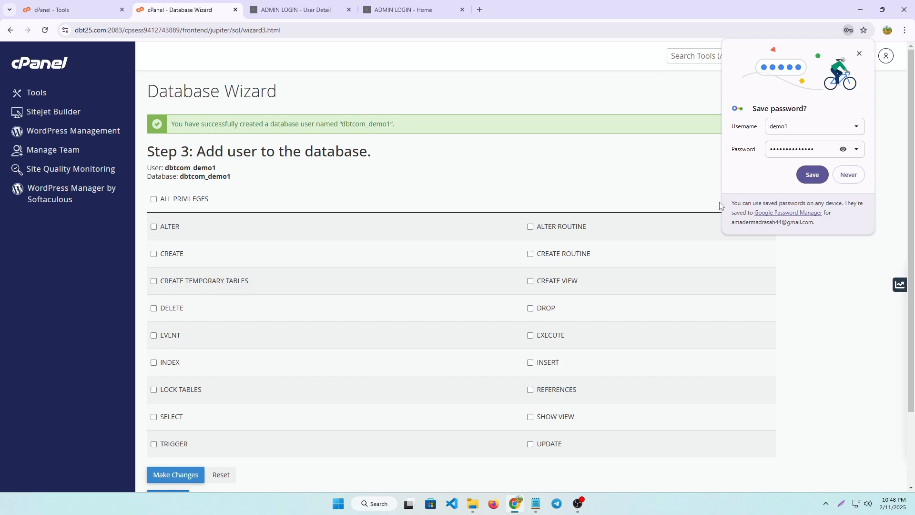
{"action": "left_click", "coordinate": [845, 176]}
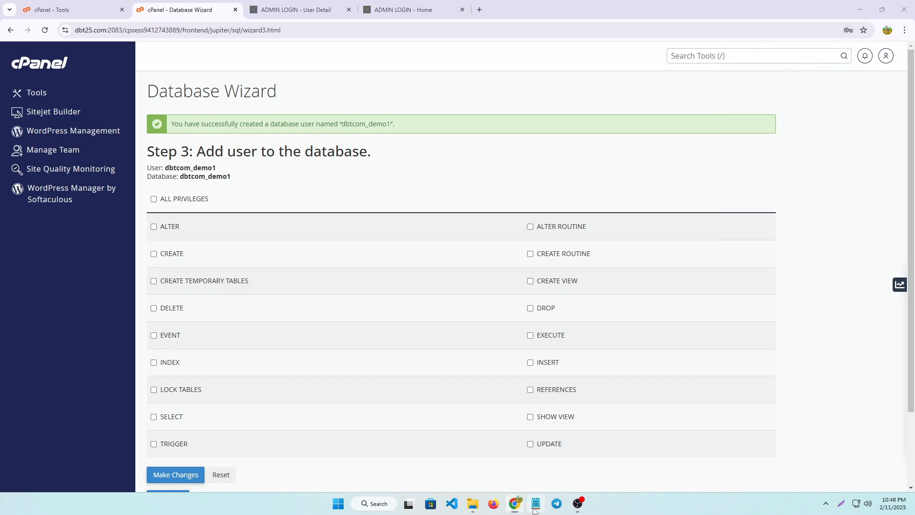
Switch to the Notepad notes and paste the generated database password on a new line below the last entry
{"action": "left_click", "coordinate": [536, 504]}
{"action": "left_click", "coordinate": [287, 257]}
{"action": "key", "text": "Return"}
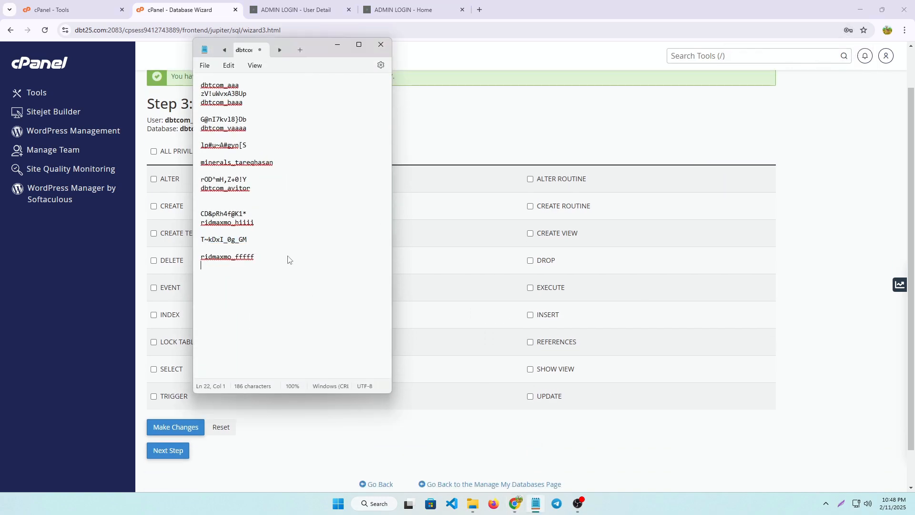
{"action": "key", "text": "ctrl+v"}
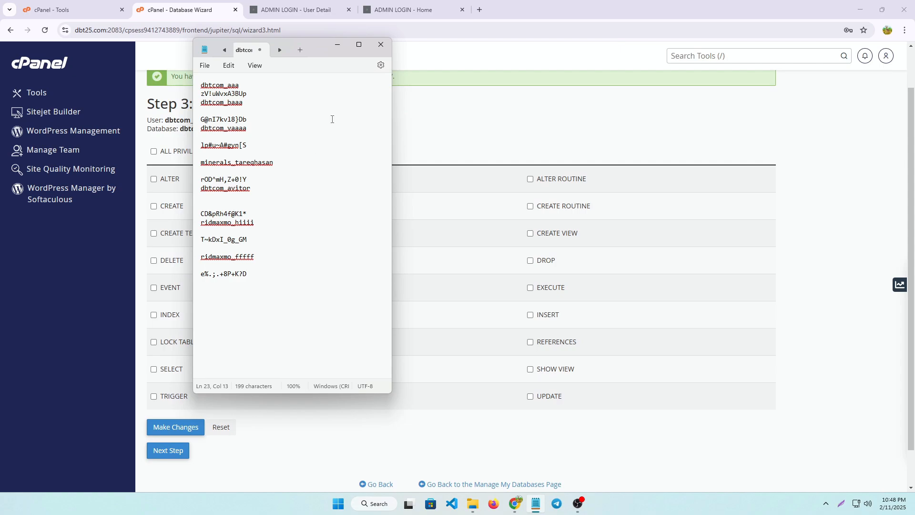
{"action": "left_click", "coordinate": [338, 48]}
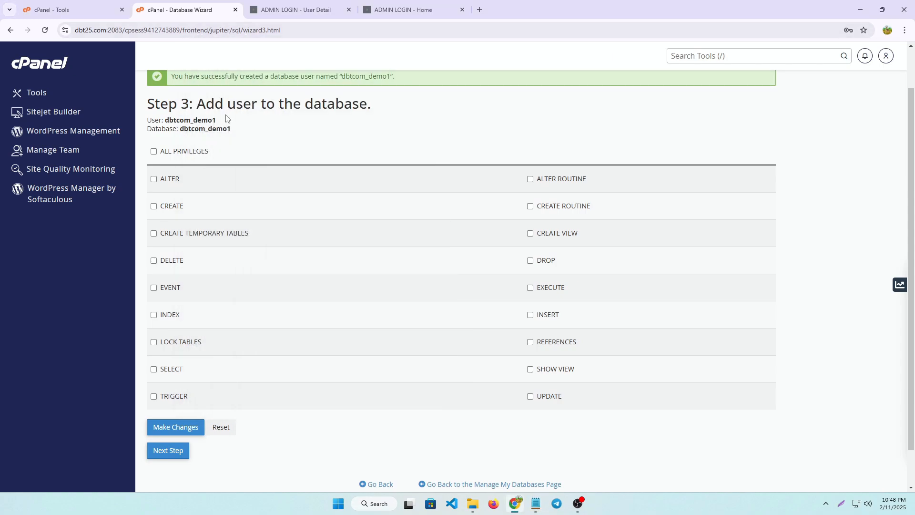
Copy the username dbtcom_demo1 from the Database Wizard into the Notepad notes on a new line below the password
{"action": "left_click_drag", "start_coordinate": [216, 119], "coordinate": [165, 120]}
{"action": "key", "text": "ctrl+c"}
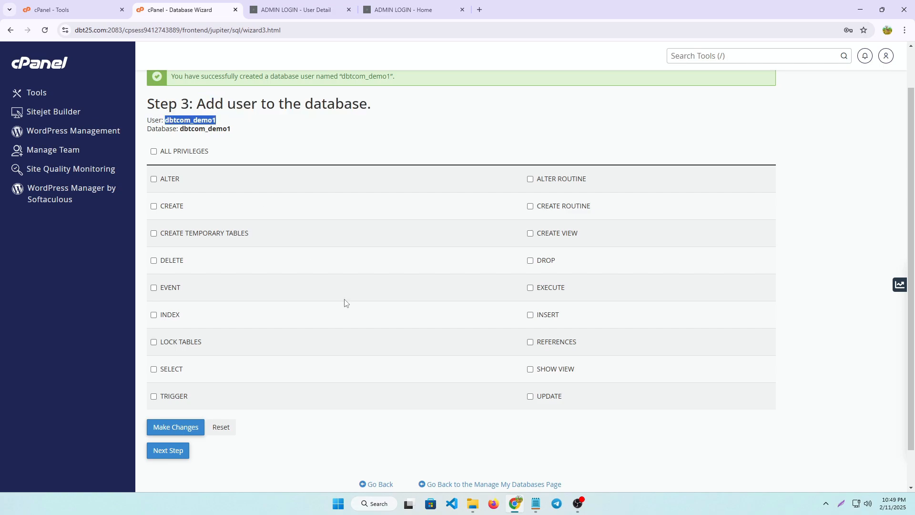
{"action": "left_click", "coordinate": [536, 503]}
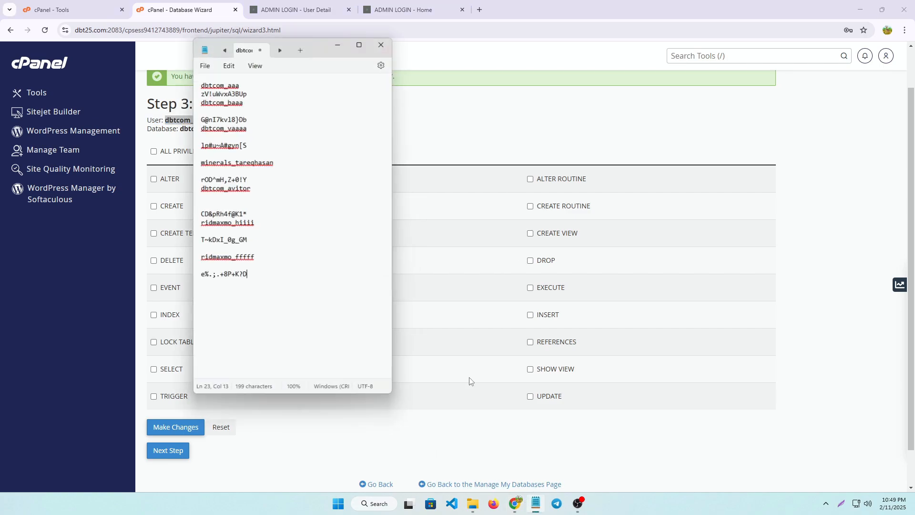
{"action": "left_click", "coordinate": [273, 267]}
{"action": "key", "text": "Return"}
{"action": "key", "text": "Return"}
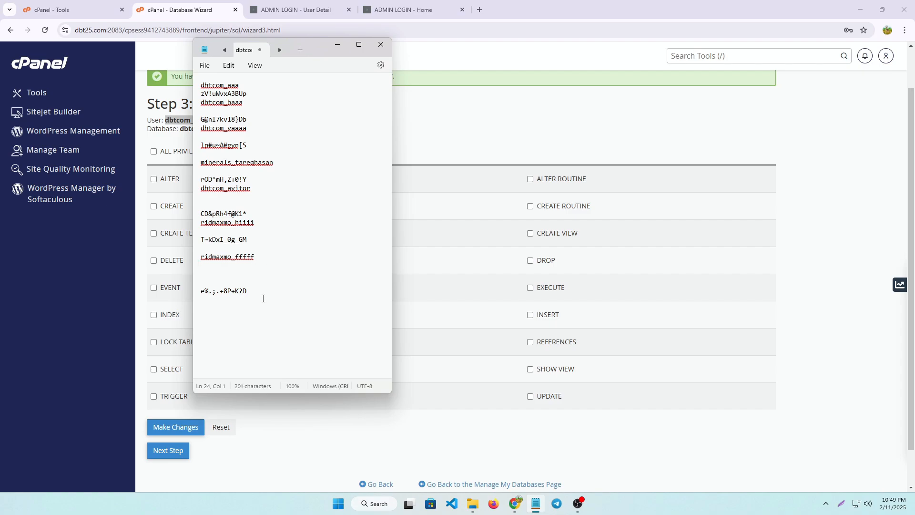
{"action": "left_click", "coordinate": [261, 292]}
{"action": "key", "text": "Return"}
{"action": "key", "text": "ctrl+v"}
{"action": "left_click", "coordinate": [336, 44]}
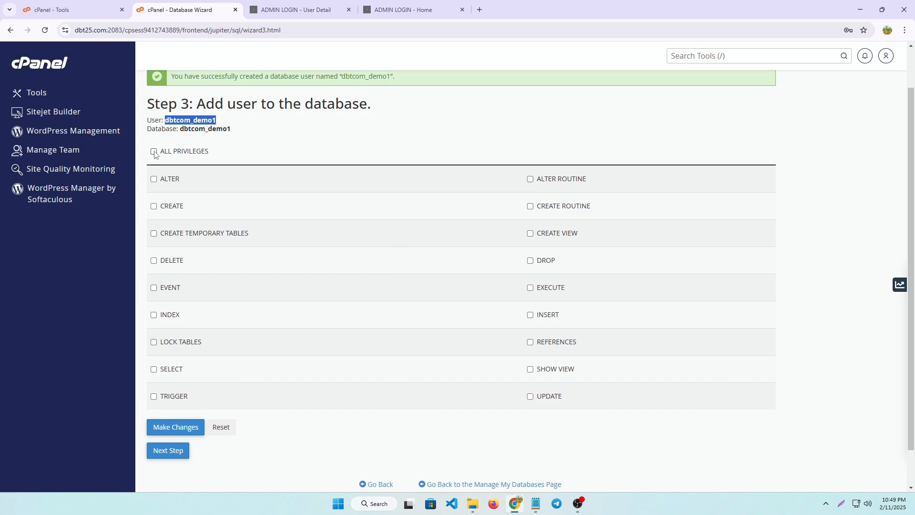
Grant user dbtcom_demo1 all privileges on the database dbtcom_demo1 and complete the Database Wizard
{"action": "left_click", "coordinate": [153, 152]}
{"action": "scroll", "coordinate": [419, 272], "scroll_direction": "down", "scroll_amount": 1}
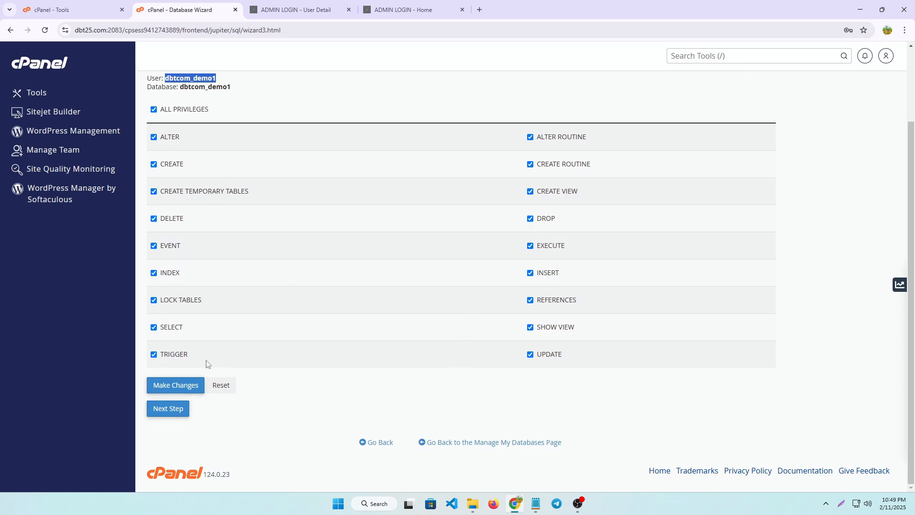
{"action": "left_click", "coordinate": [172, 409]}
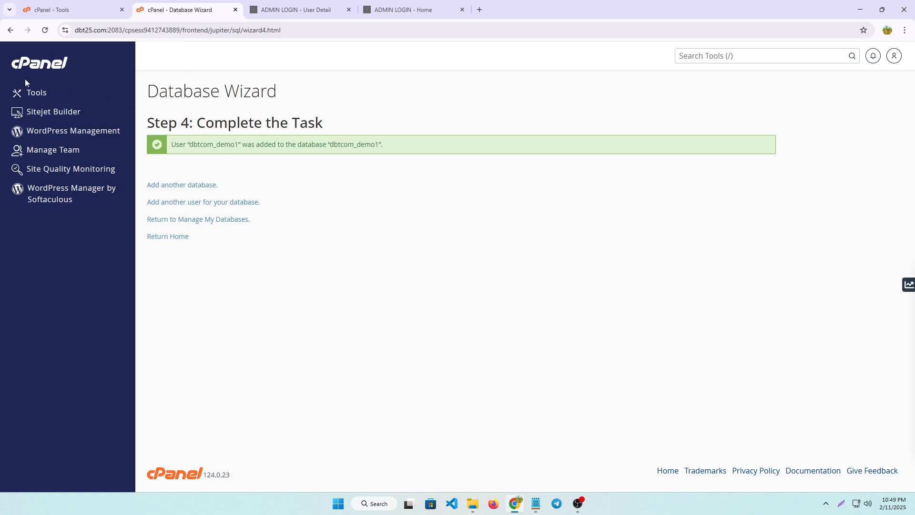
Return to the cPanel tools overview and open the demo1.dbt25.com folder in File Manager
{"action": "left_click", "coordinate": [41, 64]}
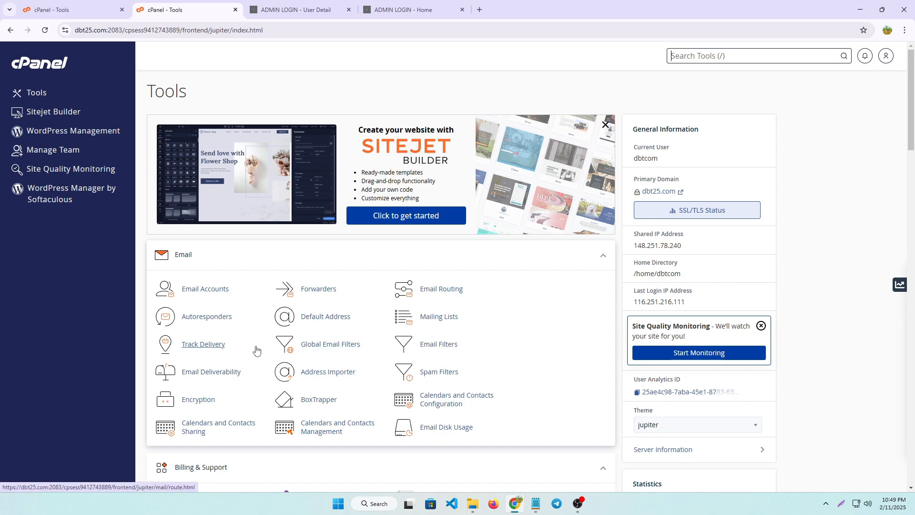
{"action": "scroll", "coordinate": [255, 347], "scroll_direction": "down", "scroll_amount": 8}
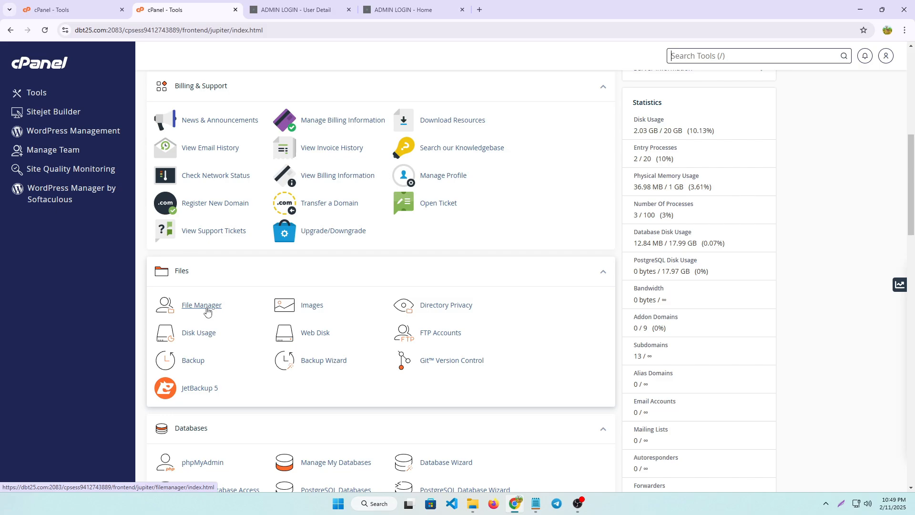
{"action": "left_click", "coordinate": [206, 310]}
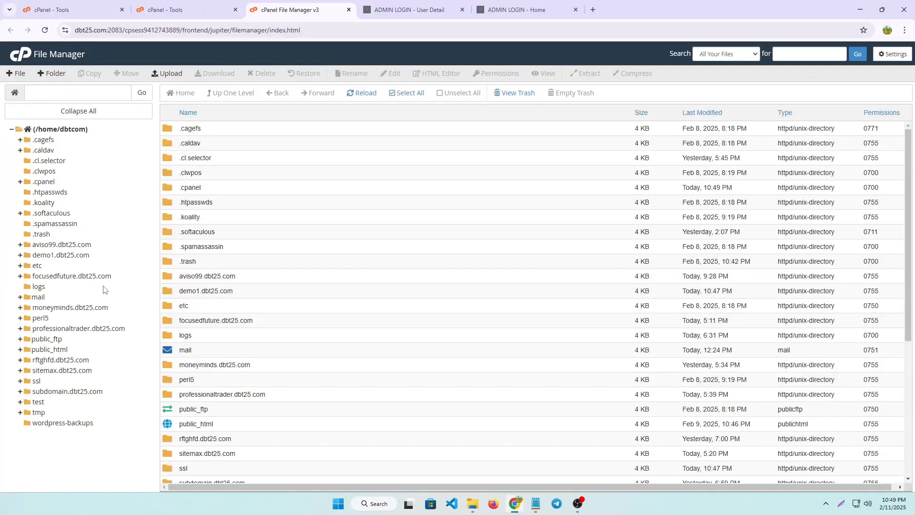
{"action": "left_click", "coordinate": [77, 258]}
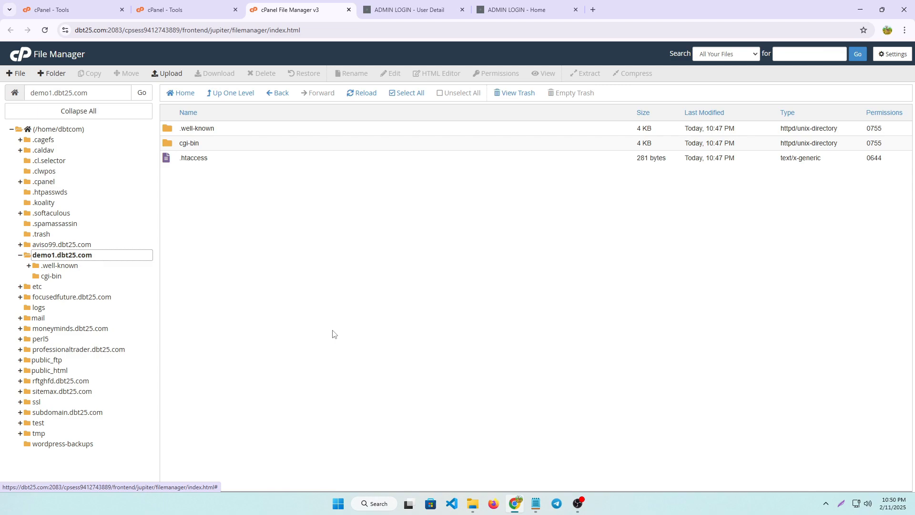
Upload the well-known ZIP archive from the local 500tk folder into the demo1.dbt25.com directory
{"action": "left_click", "coordinate": [174, 75]}
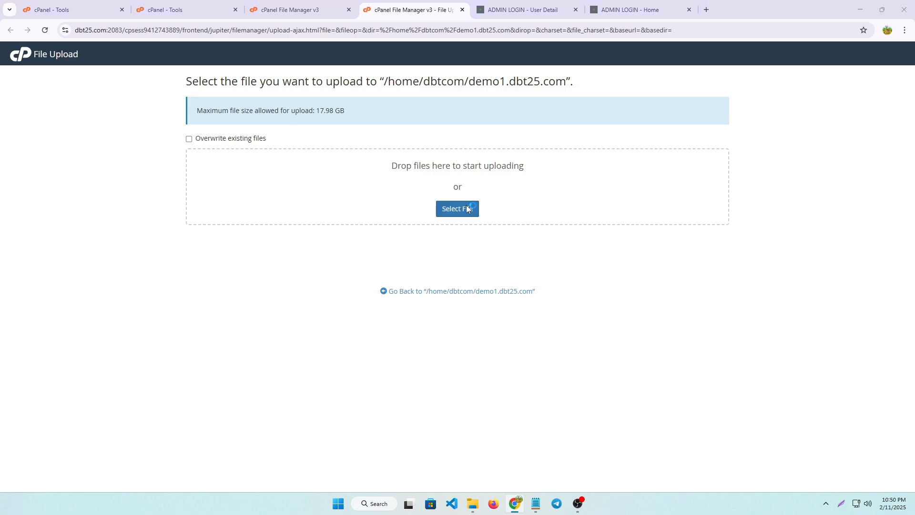
{"action": "left_click", "coordinate": [466, 205]}
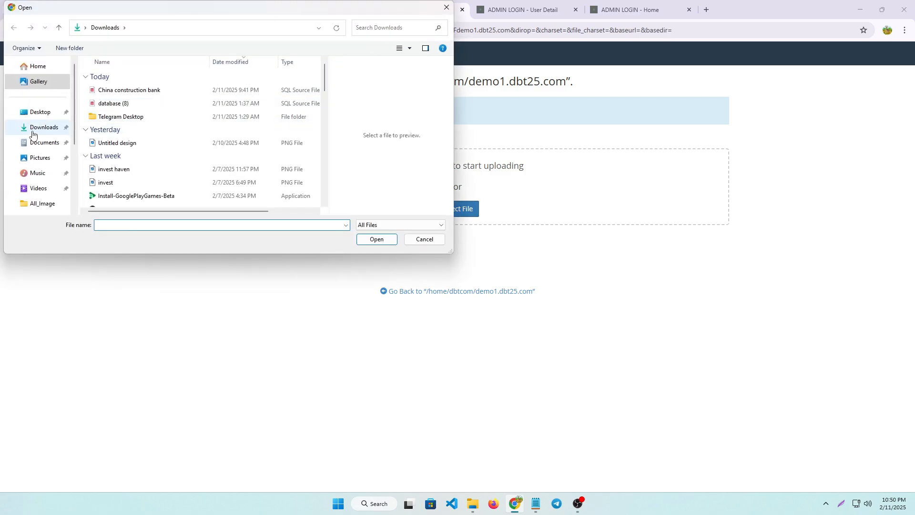
{"action": "scroll", "coordinate": [32, 138], "scroll_direction": "down", "scroll_amount": 3}
{"action": "left_click", "coordinate": [38, 170]}
{"action": "double_click", "coordinate": [189, 111]}
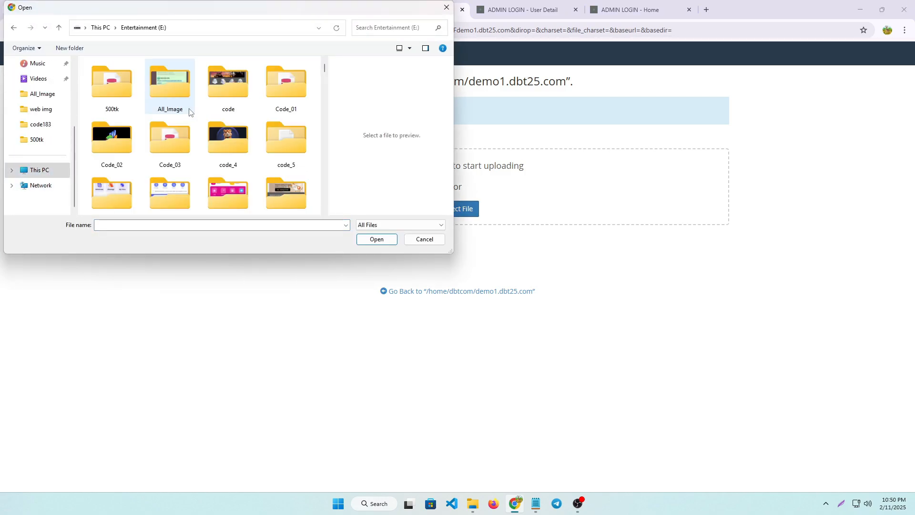
{"action": "scroll", "coordinate": [200, 112], "scroll_direction": "down", "scroll_amount": 1}
{"action": "left_click_drag", "start_coordinate": [324, 73], "coordinate": [340, 206]}
{"action": "left_click", "coordinate": [37, 140]}
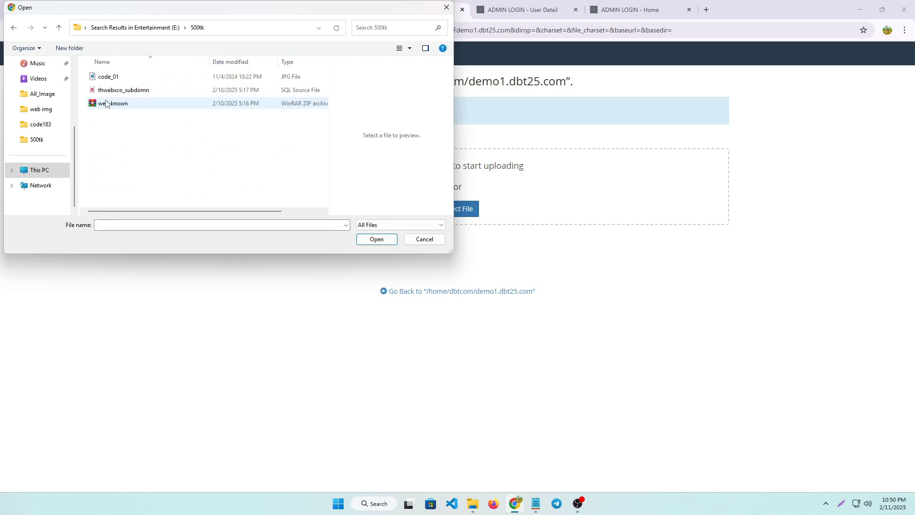
{"action": "left_click", "coordinate": [127, 104]}
{"action": "left_click", "coordinate": [388, 240]}
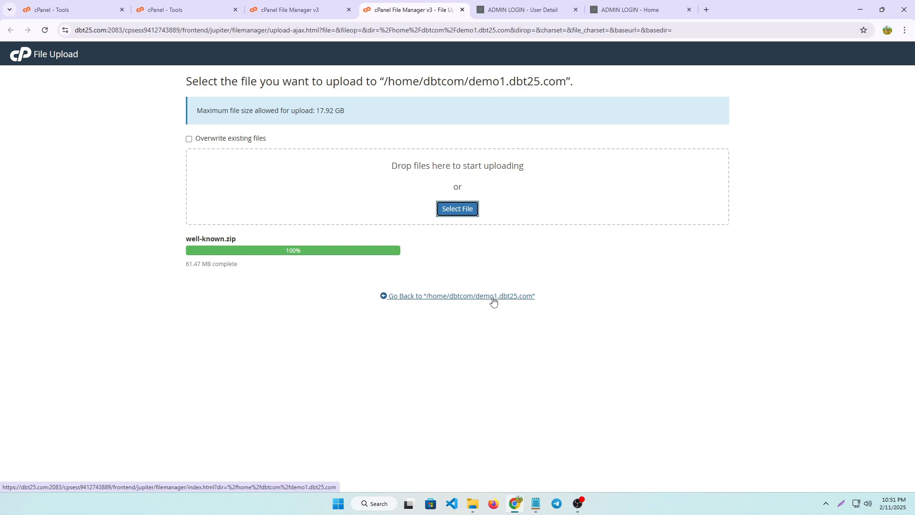
Go back to the demo1.dbt25.com directory and extract well-known.zip there
{"action": "left_click", "coordinate": [494, 300]}
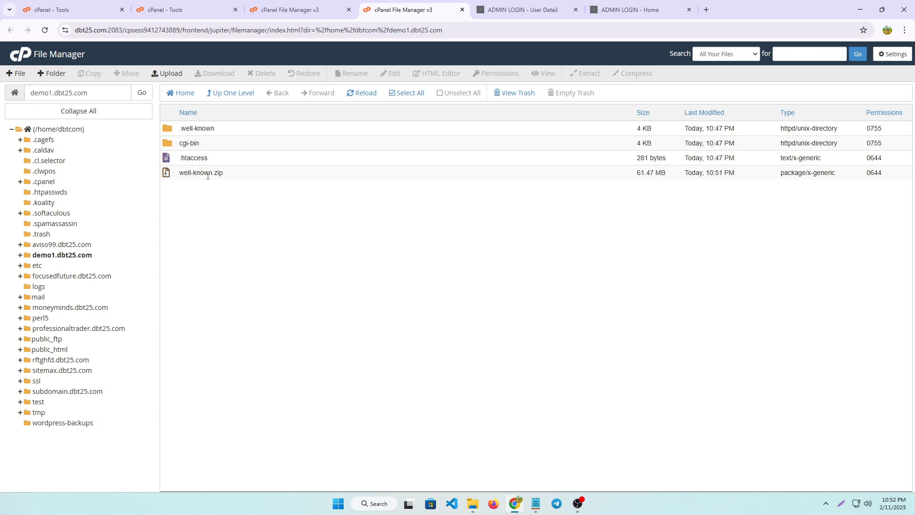
{"action": "left_click", "coordinate": [209, 172]}
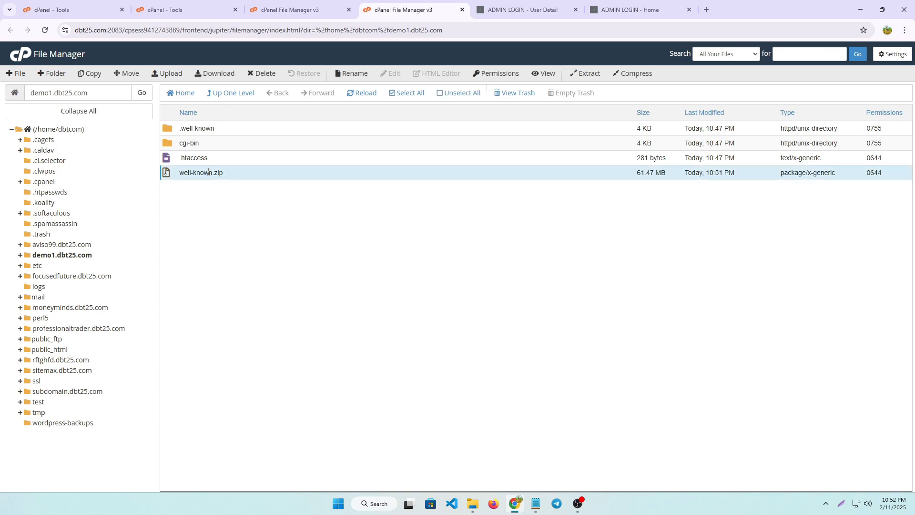
{"action": "right_click", "coordinate": [209, 173]}
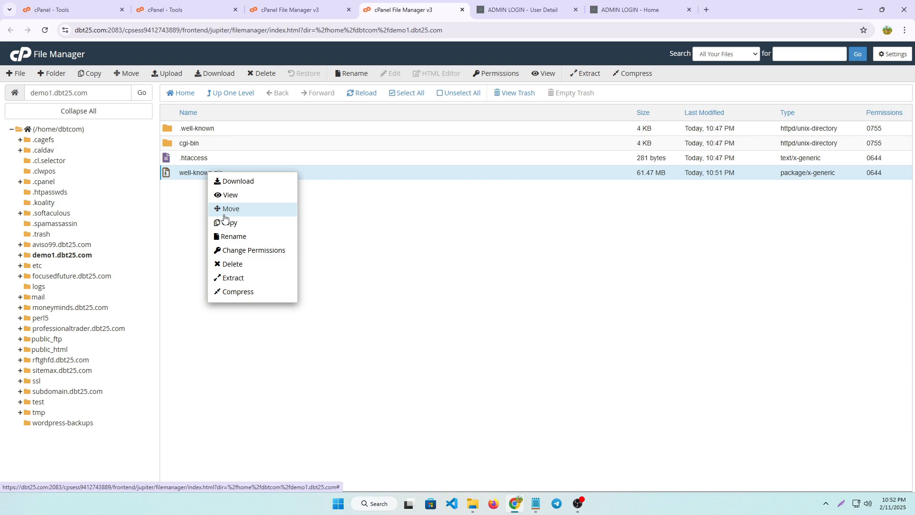
{"action": "left_click", "coordinate": [252, 280]}
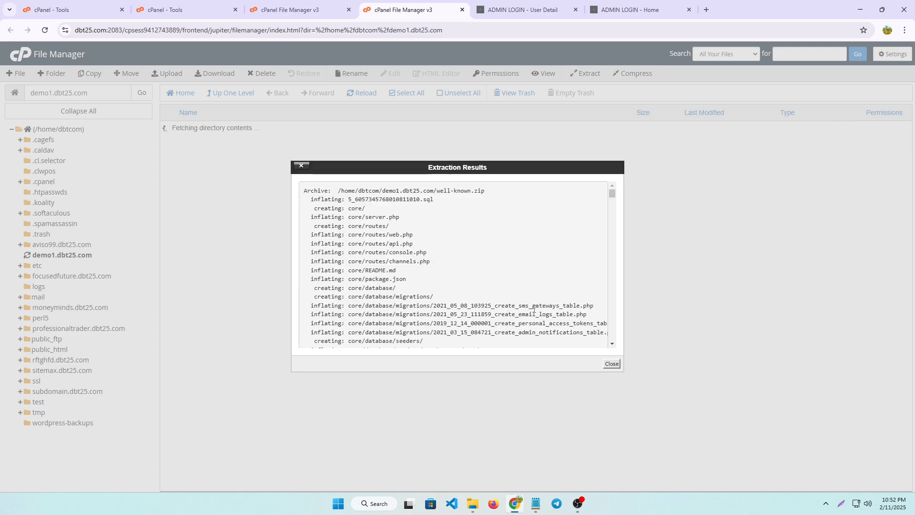
{"action": "left_click", "coordinate": [617, 368]}
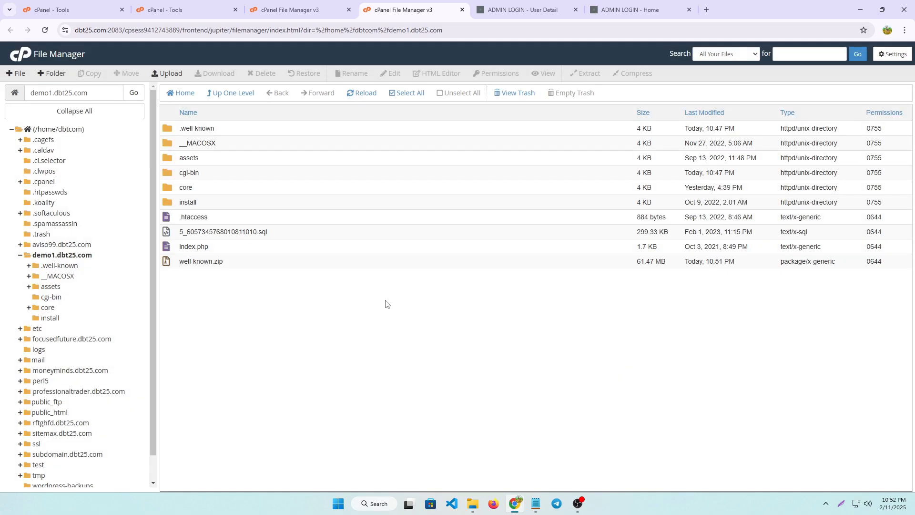
Permanently delete well-known.zip from the demo1.dbt25.com directory, skipping the trash
{"action": "left_click", "coordinate": [218, 263]}
{"action": "right_click", "coordinate": [219, 263]}
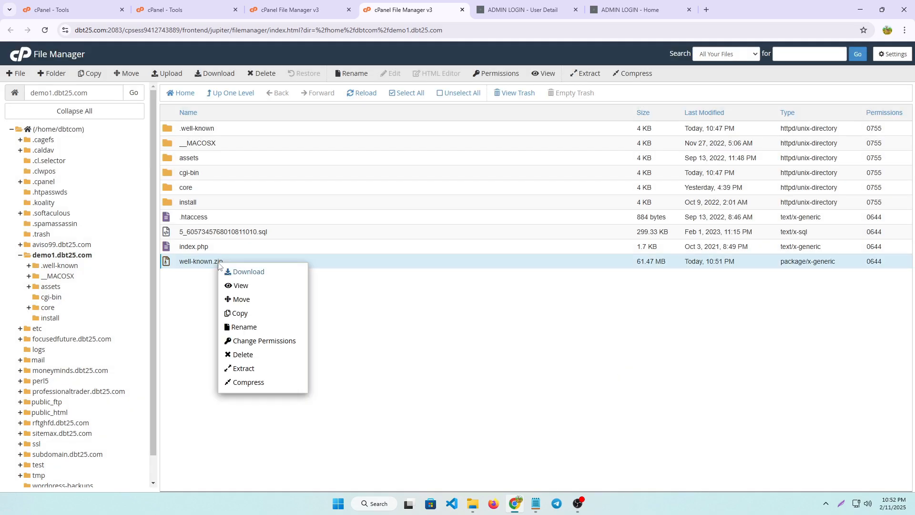
{"action": "left_click", "coordinate": [253, 356]}
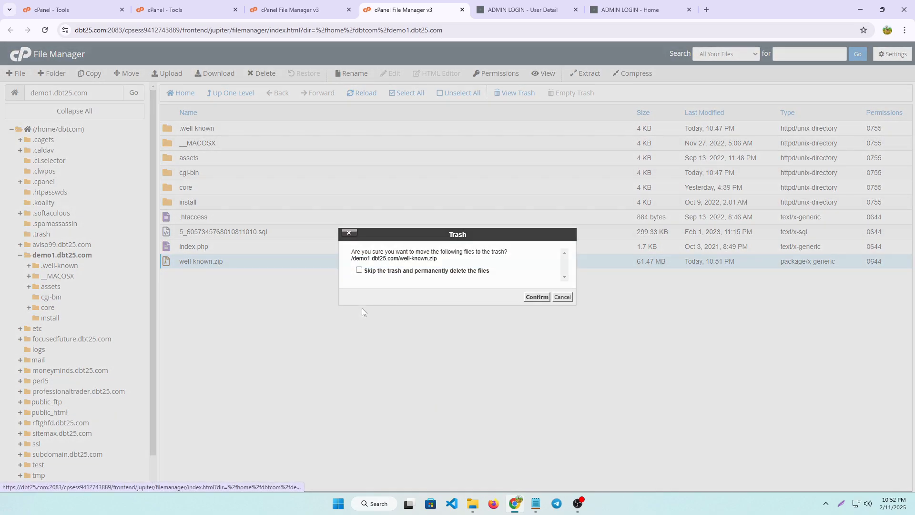
{"action": "left_click", "coordinate": [359, 269]}
{"action": "left_click", "coordinate": [537, 297]}
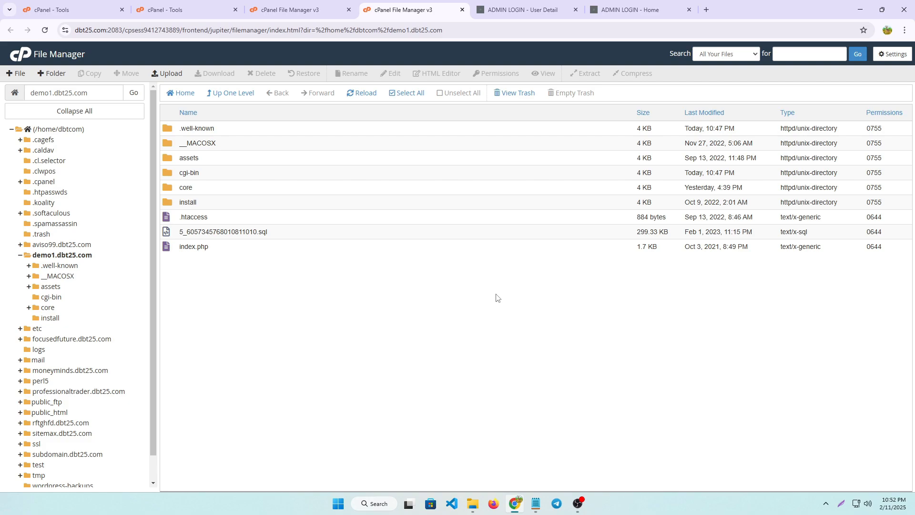
Leave File Manager for the cPanel tools overview and go to its Databases section
{"action": "scroll", "coordinate": [33, 448], "scroll_direction": "down", "scroll_amount": 1}
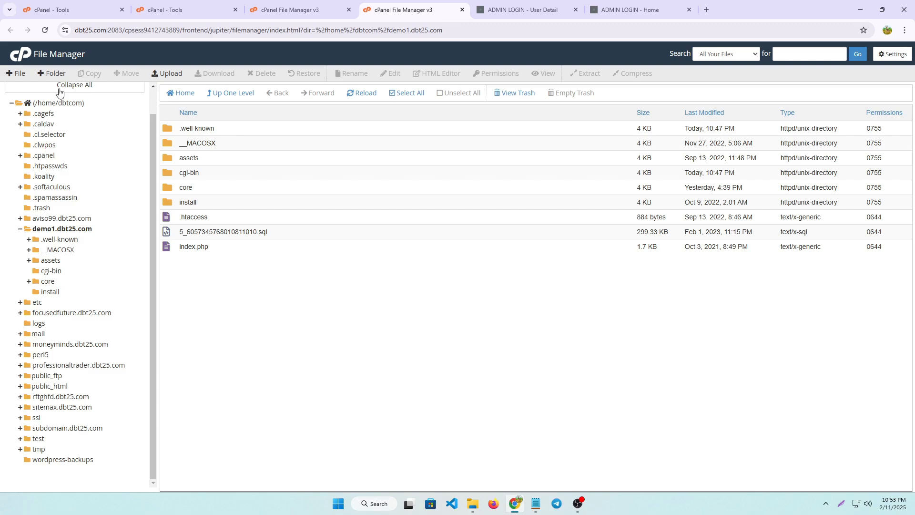
{"action": "left_click", "coordinate": [22, 55]}
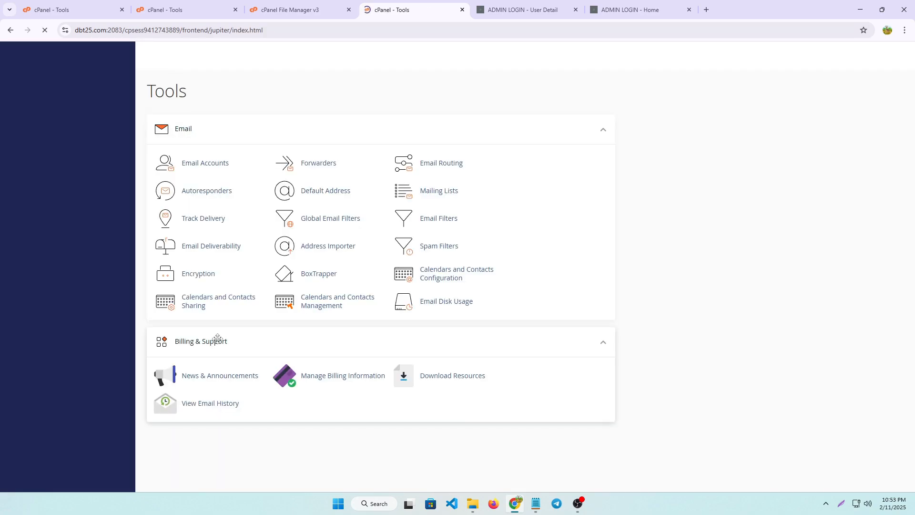
{"action": "scroll", "coordinate": [225, 354], "scroll_direction": "down", "scroll_amount": 7}
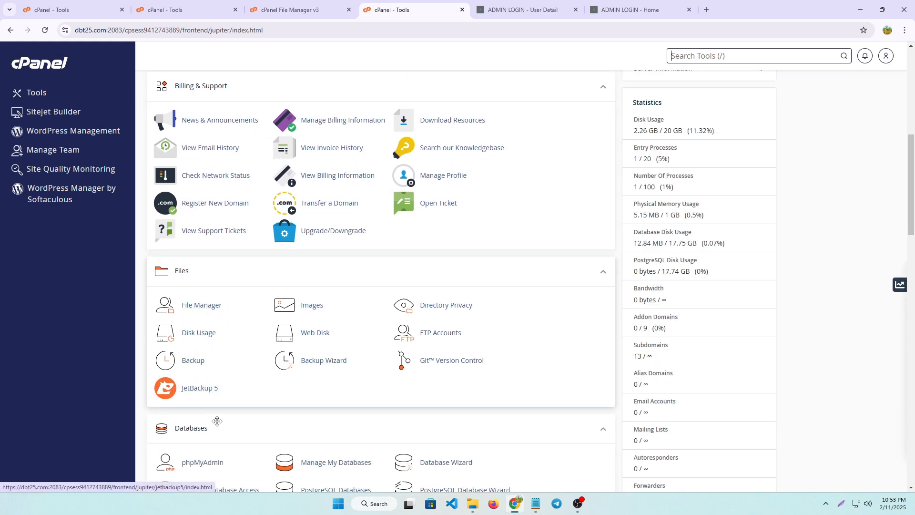
{"action": "scroll", "coordinate": [217, 420], "scroll_direction": "down", "scroll_amount": 2}
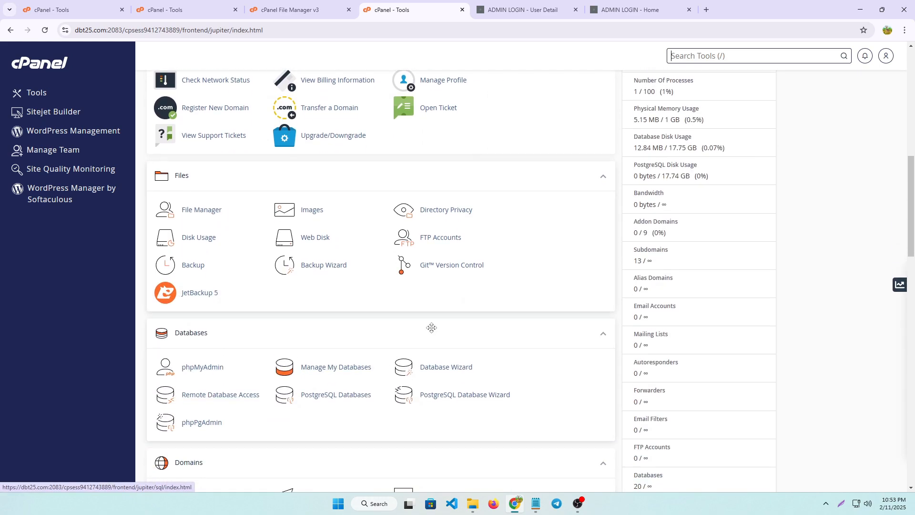
{"action": "left_click", "coordinate": [840, 505]}
{"action": "left_click_drag", "start_coordinate": [151, 354], "coordinate": [237, 383]}
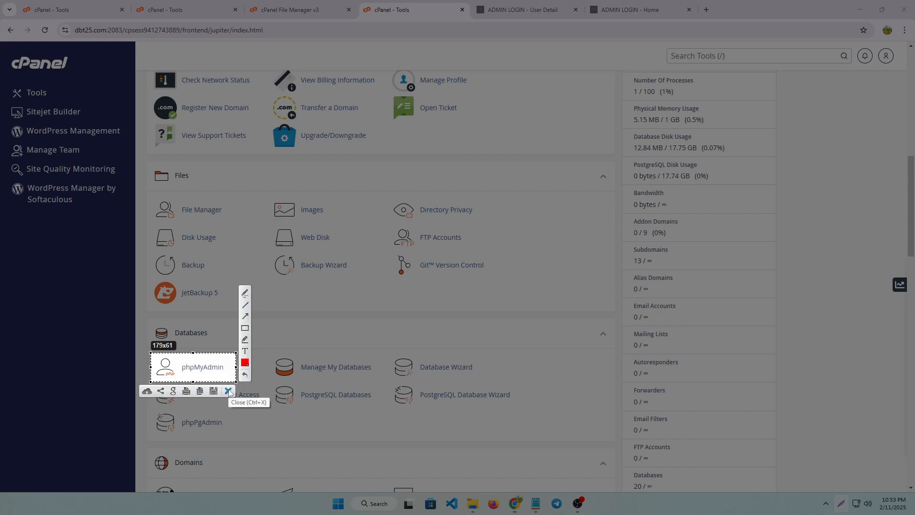
{"action": "left_click", "coordinate": [229, 391]}
Open phpMyAdmin and select the dbtcom_demo1 database
{"action": "left_click", "coordinate": [198, 370]}
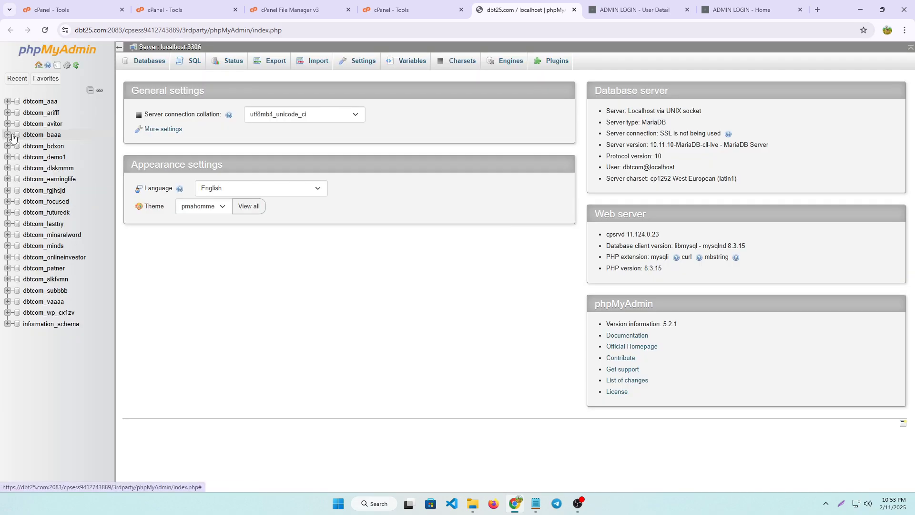
{"action": "left_click", "coordinate": [56, 159]}
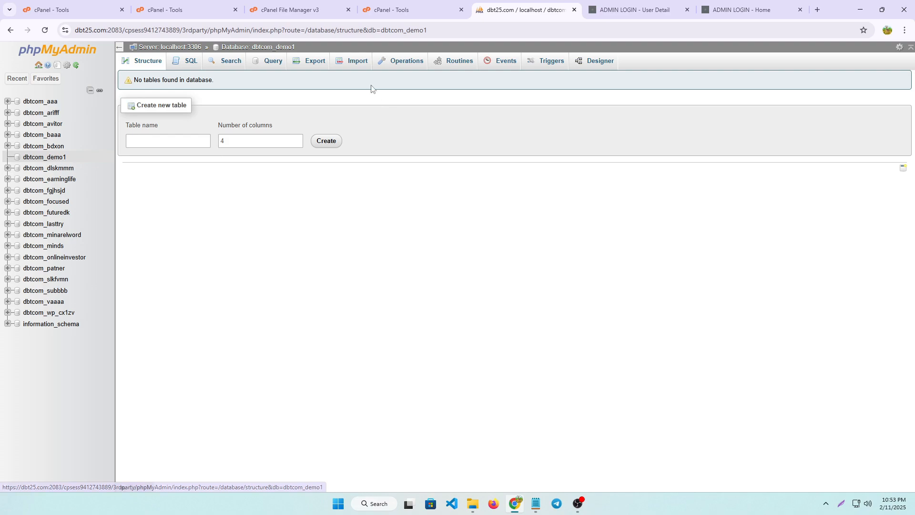
{"action": "left_click", "coordinate": [840, 504]}
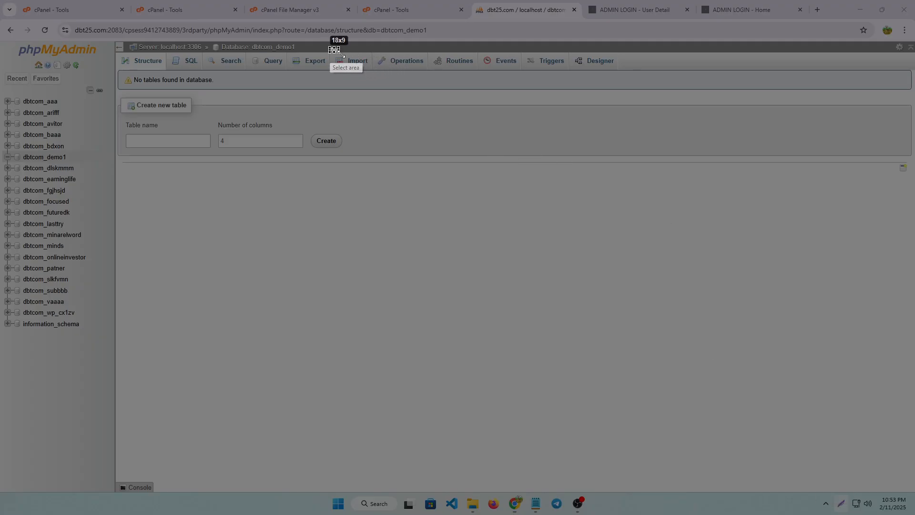
{"action": "left_click_drag", "start_coordinate": [341, 54], "coordinate": [376, 72]}
{"action": "key", "text": "ctrl+s"}
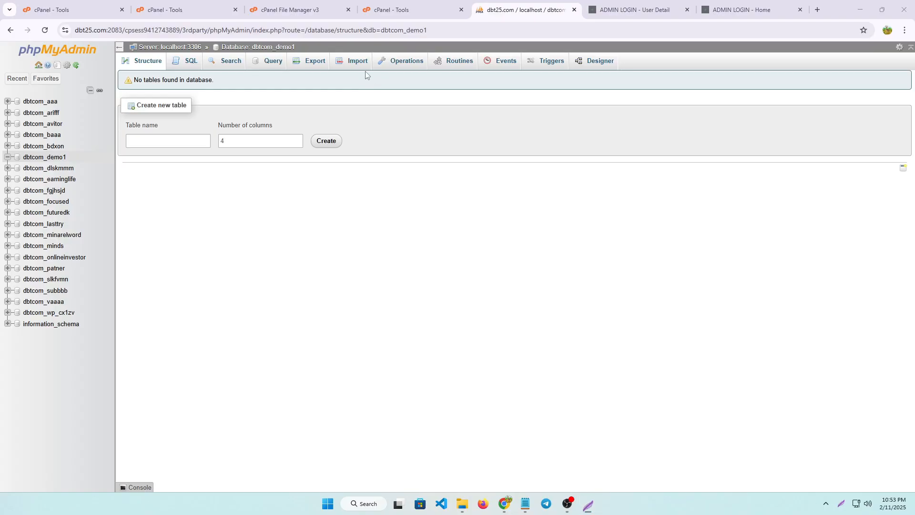
Import thwebxco_subdomn.sql from the local 500tk folder into the dbtcom_demo1 database
{"action": "left_click", "coordinate": [361, 64]}
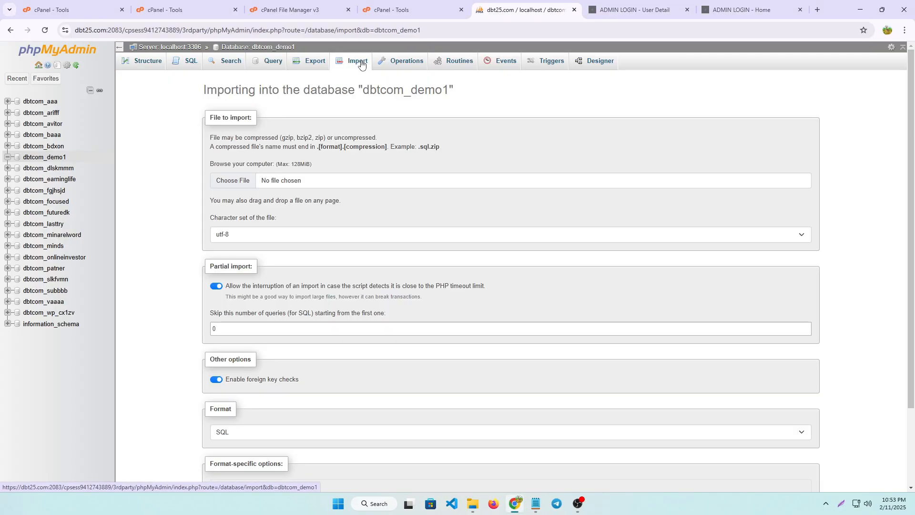
{"action": "left_click", "coordinate": [232, 183]}
{"action": "left_click", "coordinate": [245, 90]}
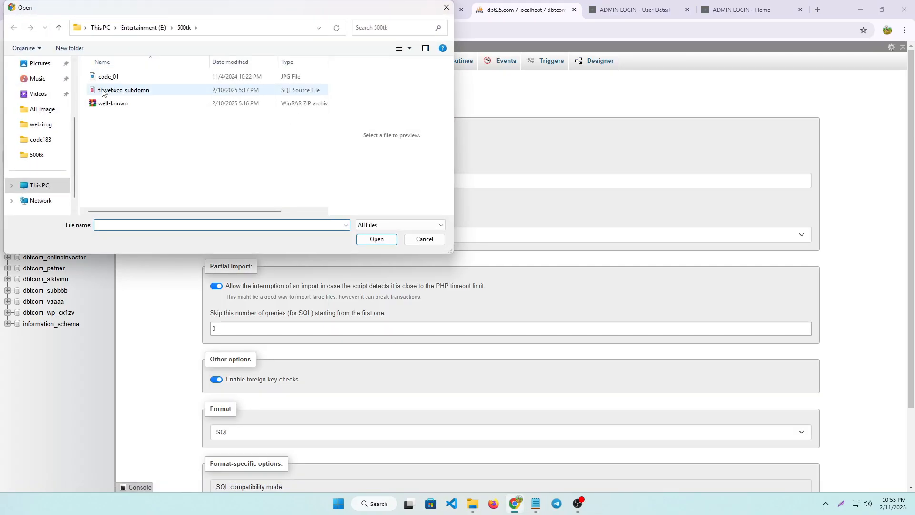
{"action": "left_click", "coordinate": [376, 240]}
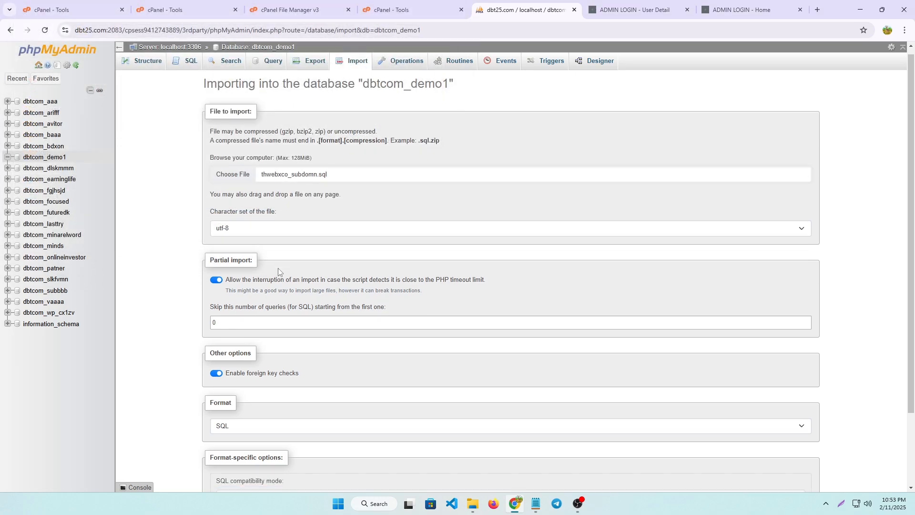
{"action": "scroll", "coordinate": [279, 267], "scroll_direction": "down", "scroll_amount": 2}
{"action": "left_click", "coordinate": [232, 463]}
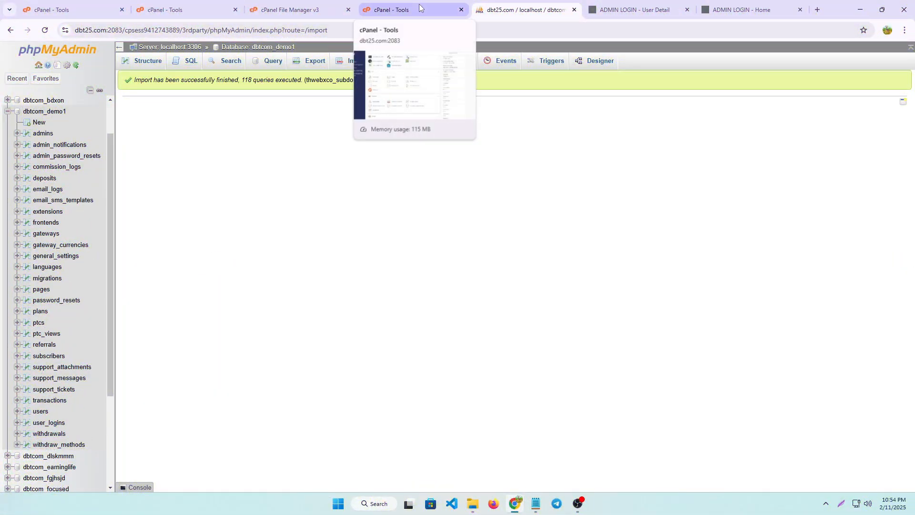
Return to cPanel, open File Manager at demo1.dbt25.com/core and open the .env file for editing
{"action": "left_click", "coordinate": [419, 7]}
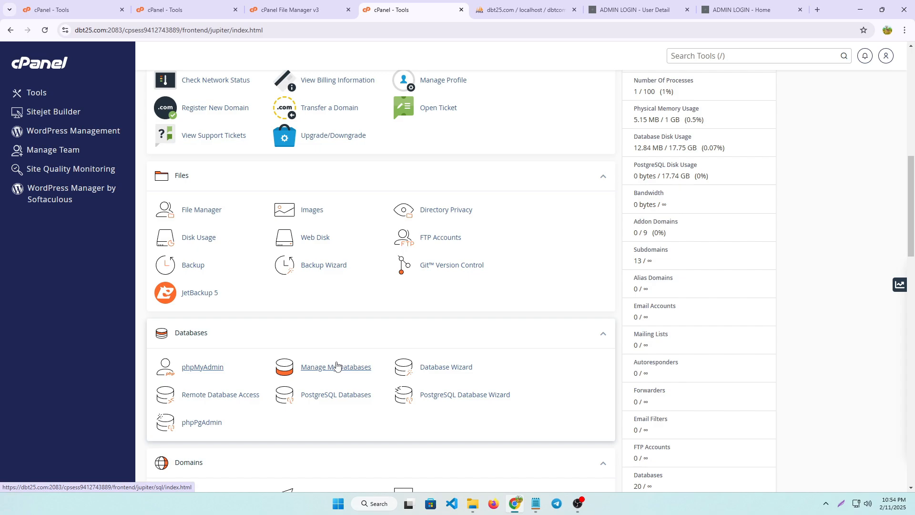
{"action": "left_click", "coordinate": [209, 215]}
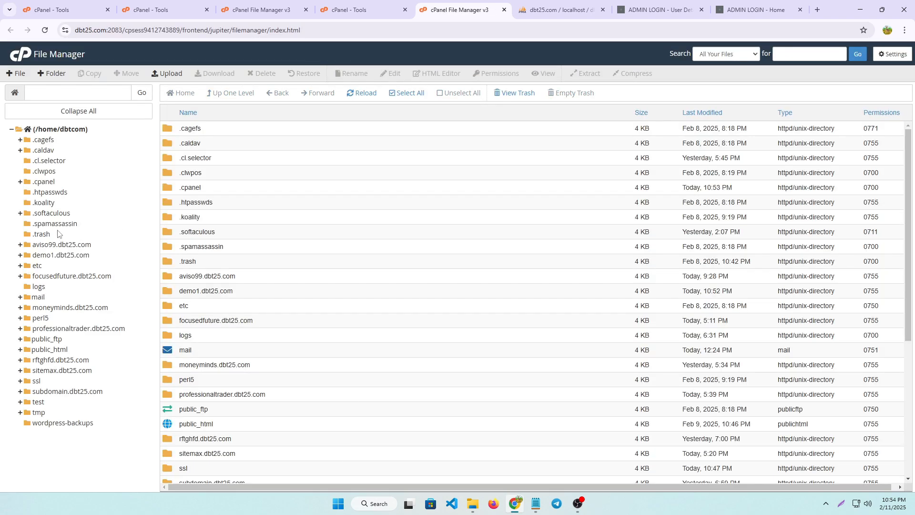
{"action": "left_click", "coordinate": [63, 255]}
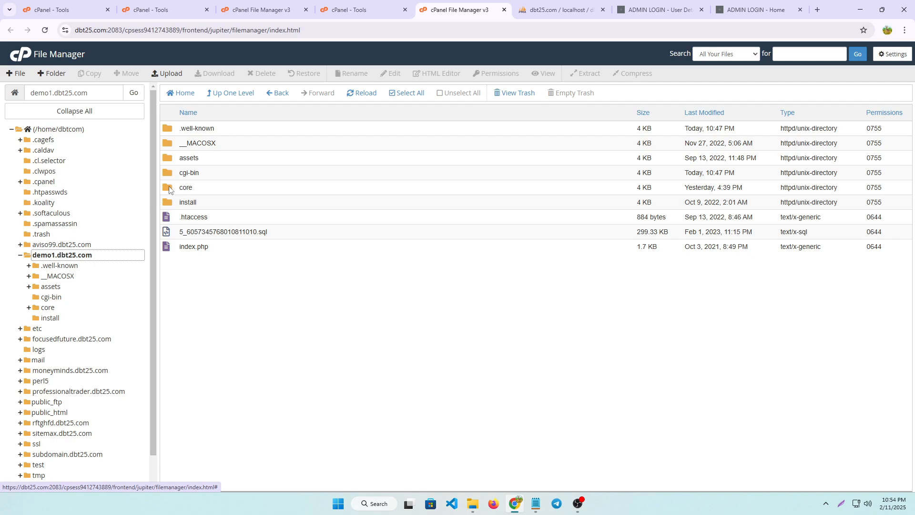
{"action": "double_click", "coordinate": [169, 188]}
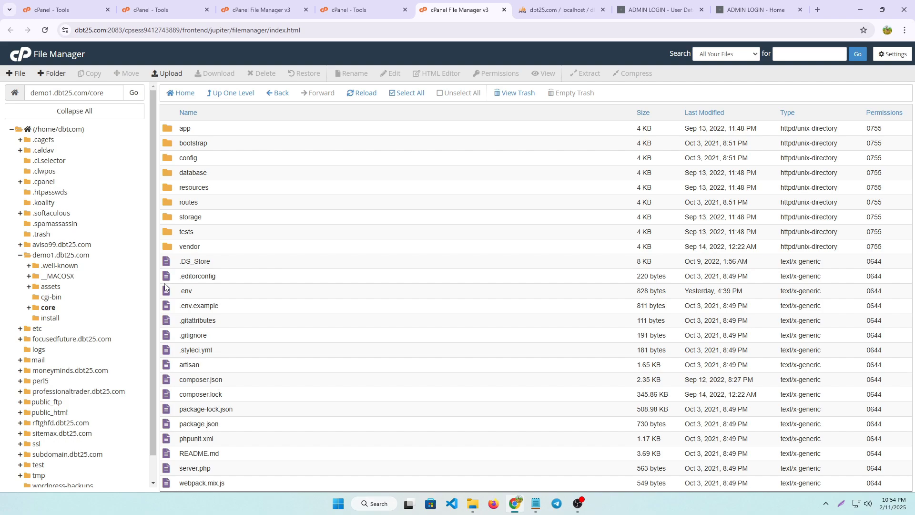
{"action": "right_click", "coordinate": [166, 294]}
{"action": "left_click", "coordinate": [191, 328]}
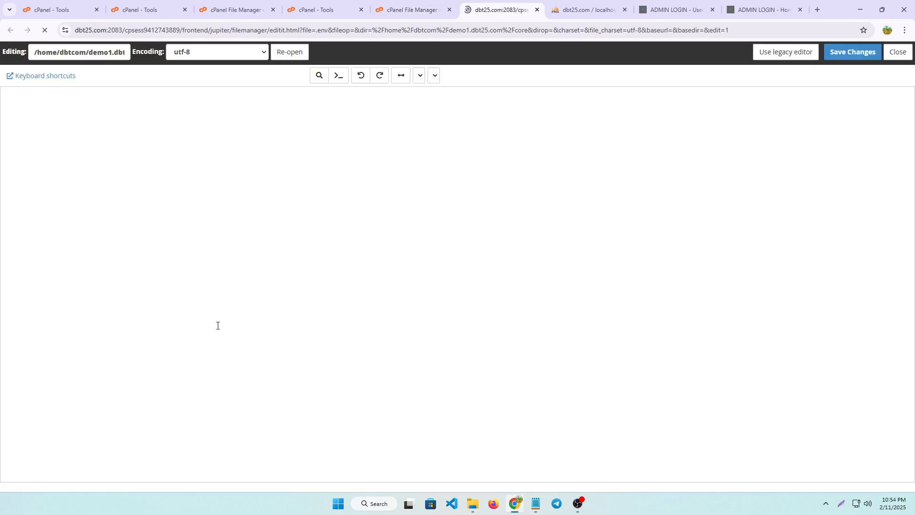
Set both DB_DATABASE and DB_USERNAME in the .env file to dbtcom_demo1
{"action": "left_click", "coordinate": [124, 177]}
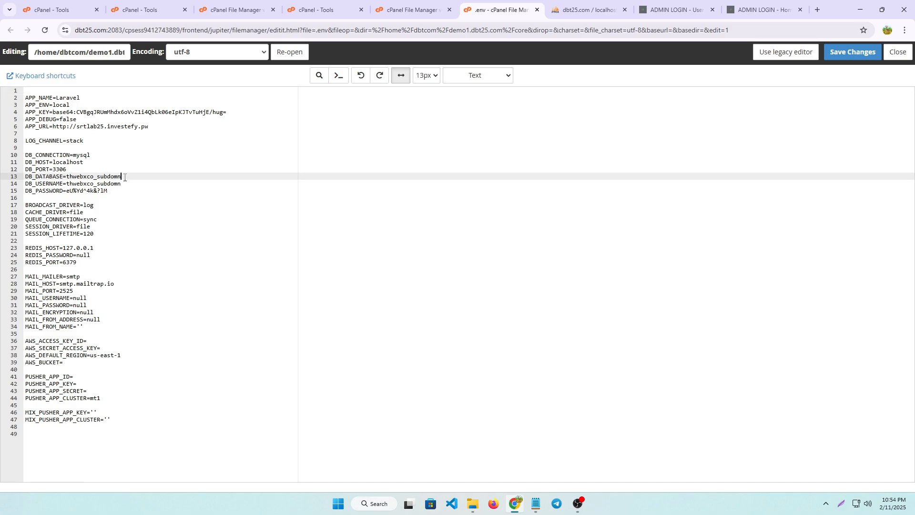
{"action": "key", "text": "BackSpace"}
{"action": "key", "text": "BackSpace"}
{"action": "key", "text": "BackSpace"}
{"action": "key", "text": "BackSpace"}
{"action": "key", "text": "BackSpace"}
{"action": "key", "text": "BackSpace"}
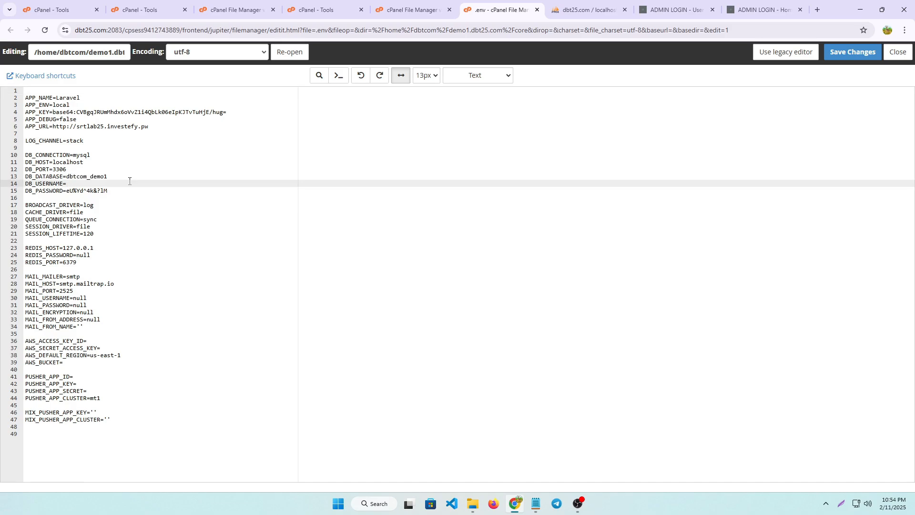
{"action": "type", "text": "dbtcom_demo1"}
Copy the database password from the Notepad notes into DB_PASSWORD in the .env file, then save and close the file
{"action": "left_click", "coordinate": [536, 503]}
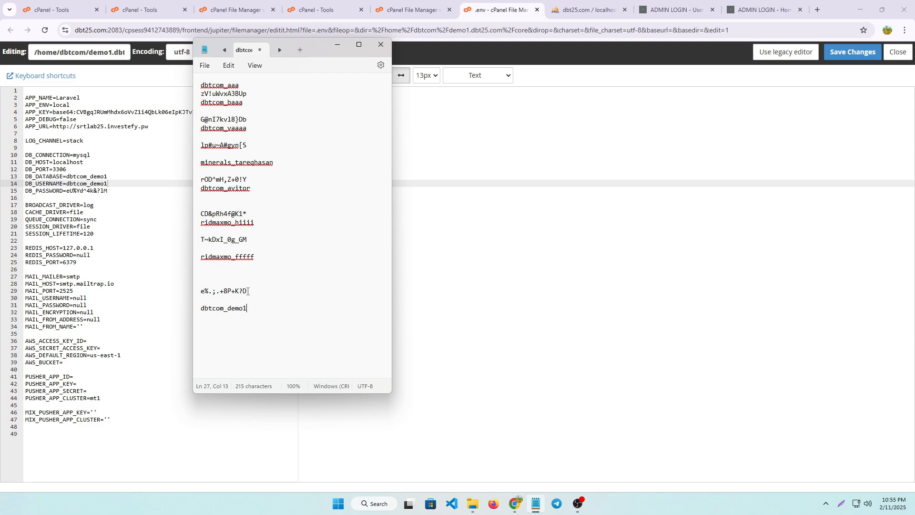
{"action": "left_click_drag", "start_coordinate": [247, 291], "coordinate": [199, 291]}
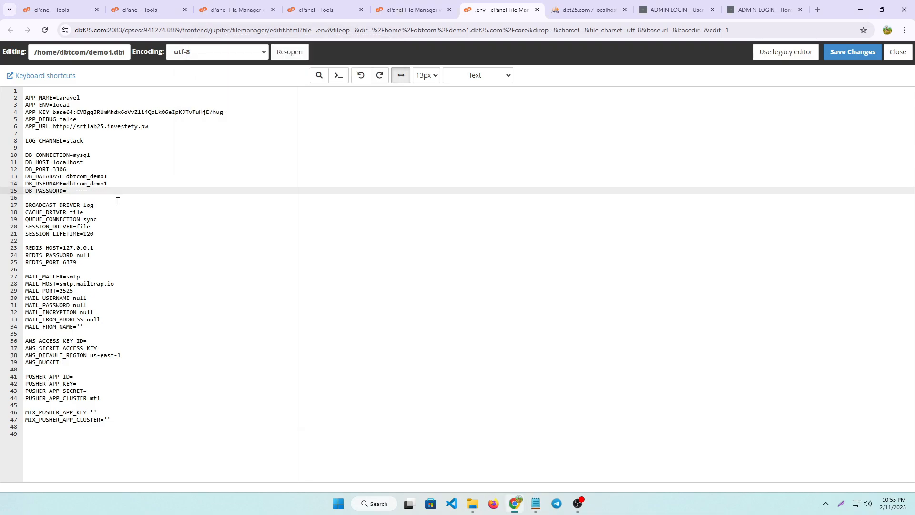
{"action": "key", "text": "ctrl+v"}
{"action": "left_click", "coordinate": [851, 53]}
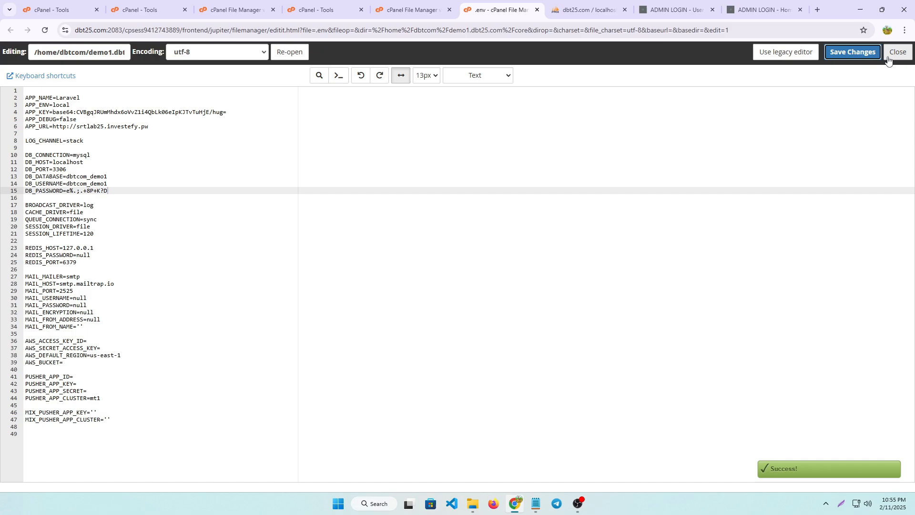
{"action": "left_click", "coordinate": [889, 56]}
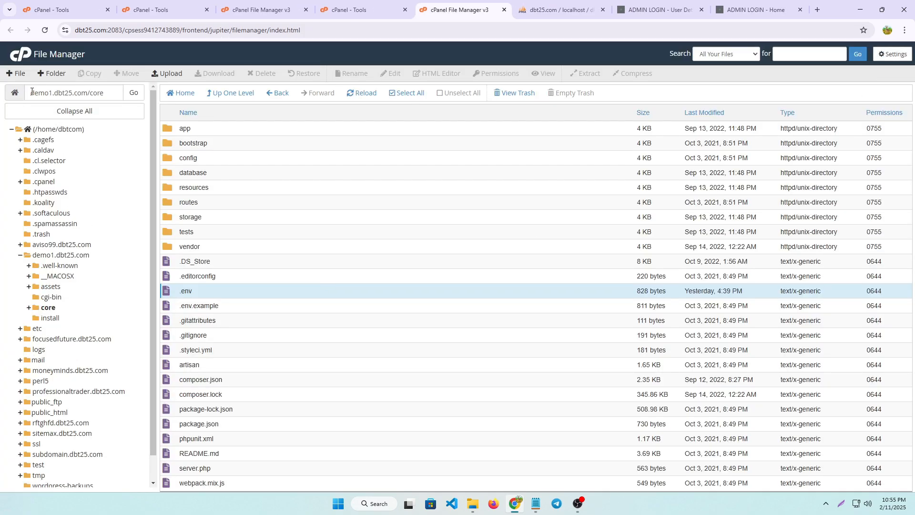
Copy the demo1.dbt25.com address from the File Manager path and load the site in a new browser tab
{"action": "left_click_drag", "start_coordinate": [32, 91], "coordinate": [90, 94]}
{"action": "key", "text": "ctrl+c"}
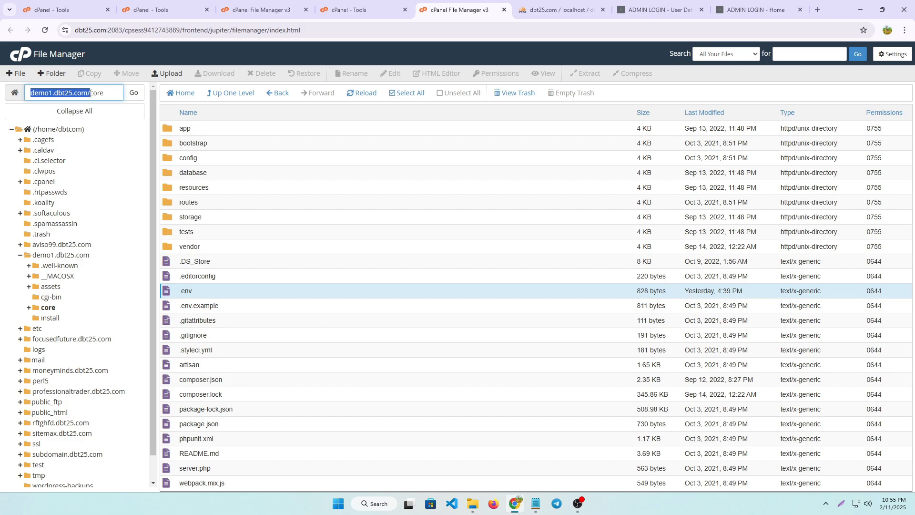
{"action": "left_click", "coordinate": [818, 9]}
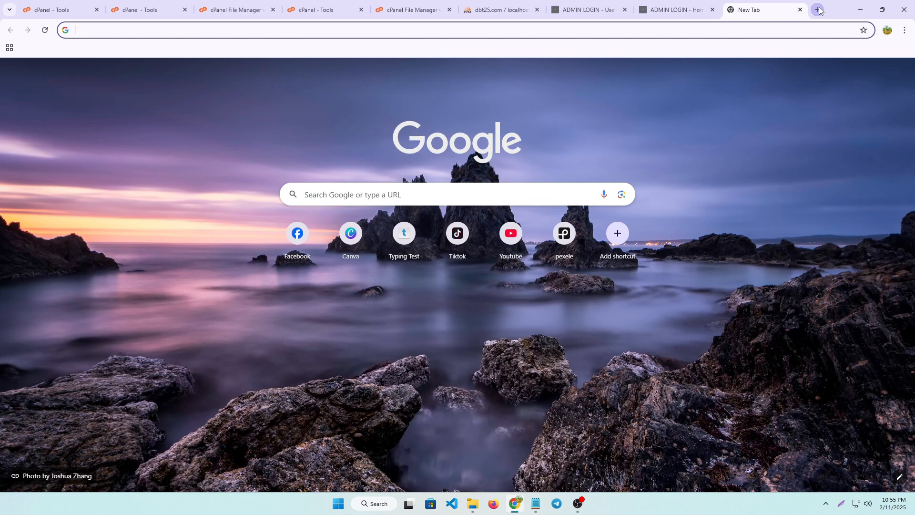
{"action": "key", "text": "ctrl+v"}
{"action": "key", "text": "Return"}
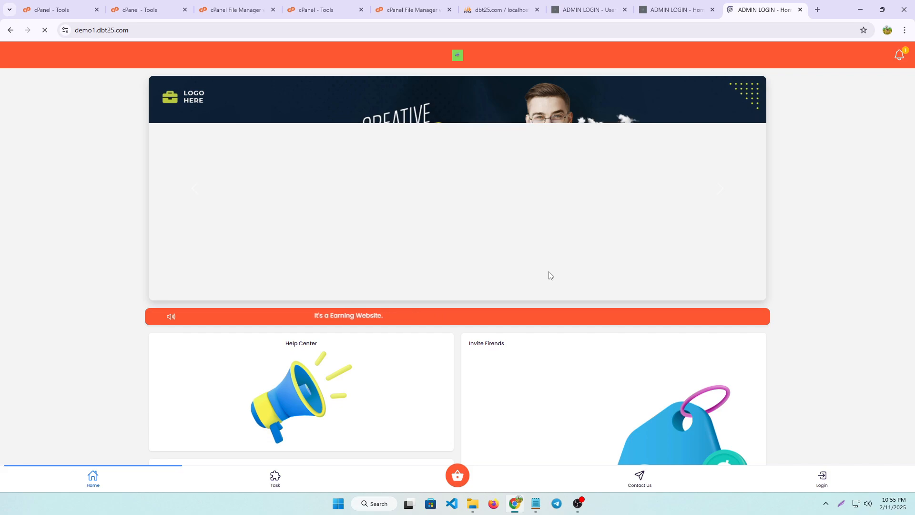
Open the site's admin login page at demo1.dbt25.com/admin
{"action": "left_click", "coordinate": [146, 30]}
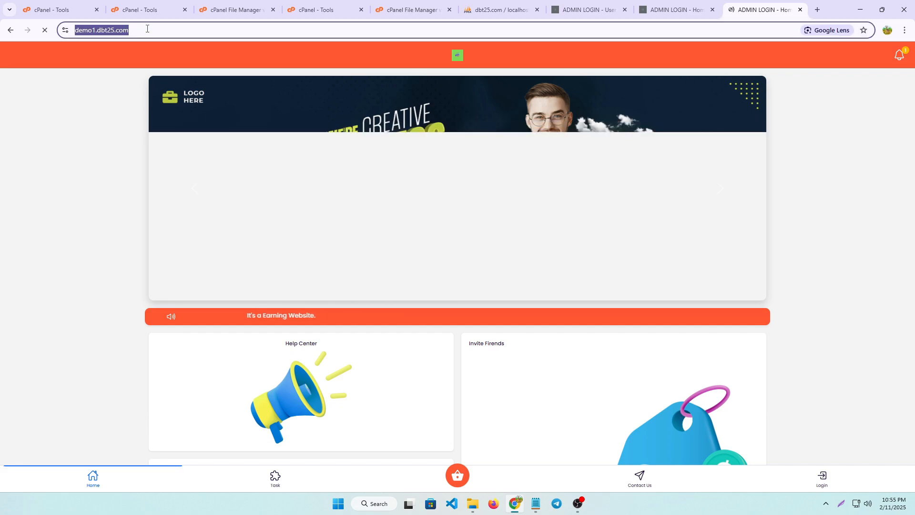
{"action": "double_click", "coordinate": [147, 30]}
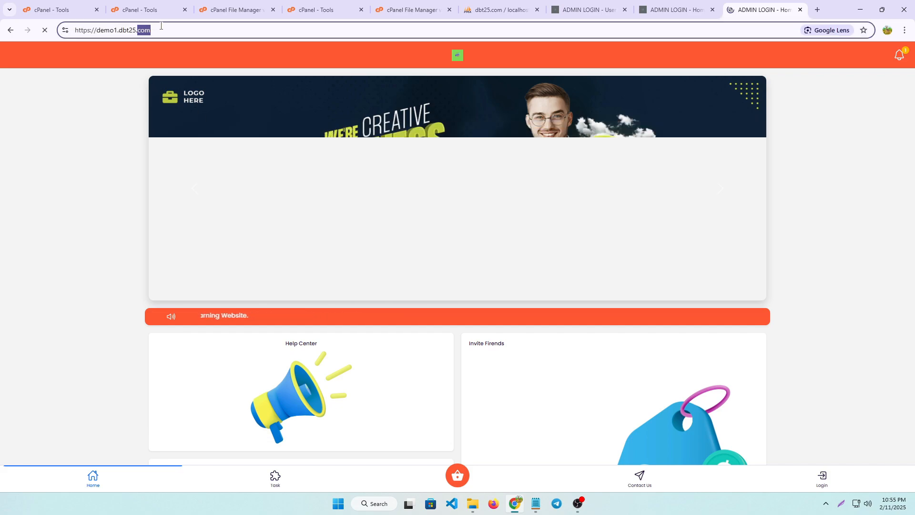
{"action": "left_click", "coordinate": [161, 26]}
{"action": "type", "text": "/"}
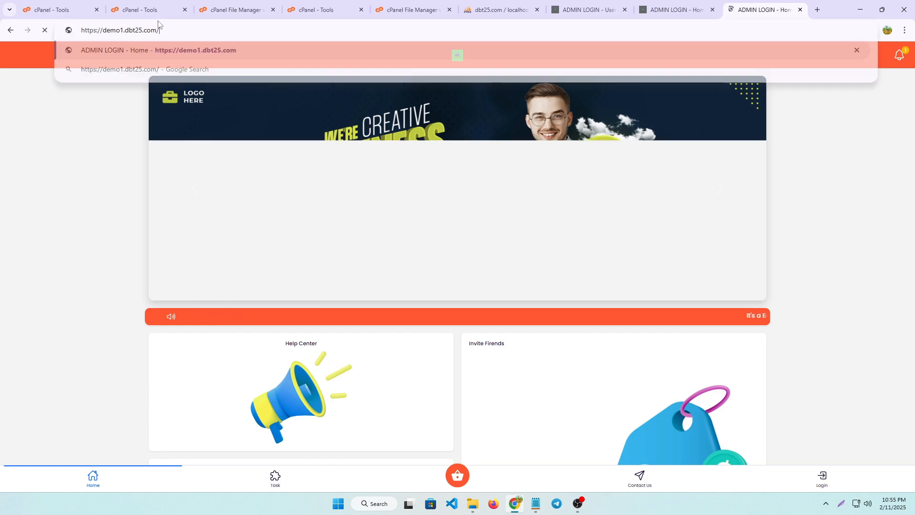
{"action": "type", "text": "admin"}
{"action": "key", "text": "Return"}
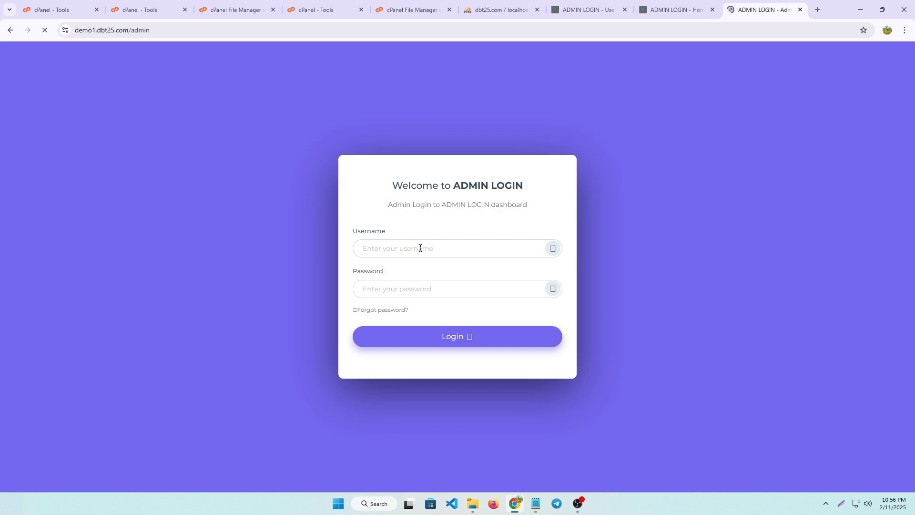
Log in to the admin dashboard with the username admin and the account password
{"action": "left_click", "coordinate": [420, 248]}
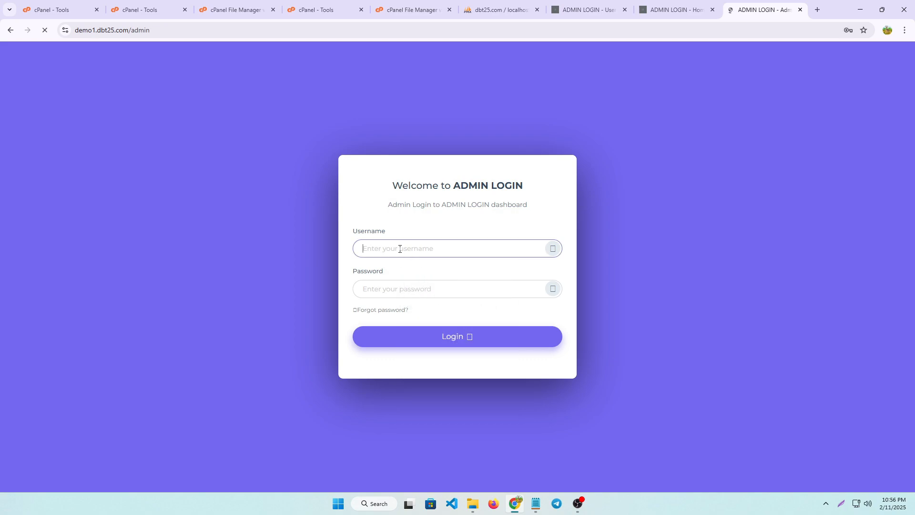
{"action": "left_click", "coordinate": [400, 248]}
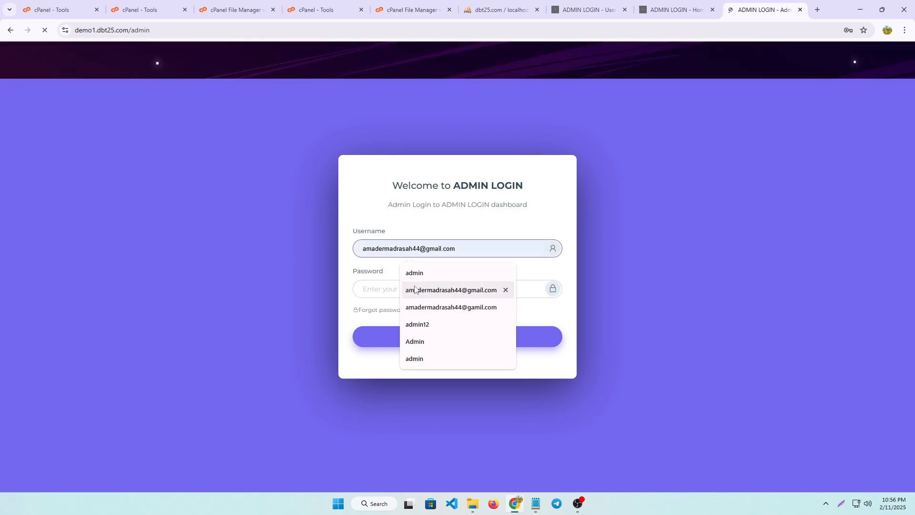
{"action": "left_click", "coordinate": [413, 273]}
{"action": "left_click", "coordinate": [381, 288]}
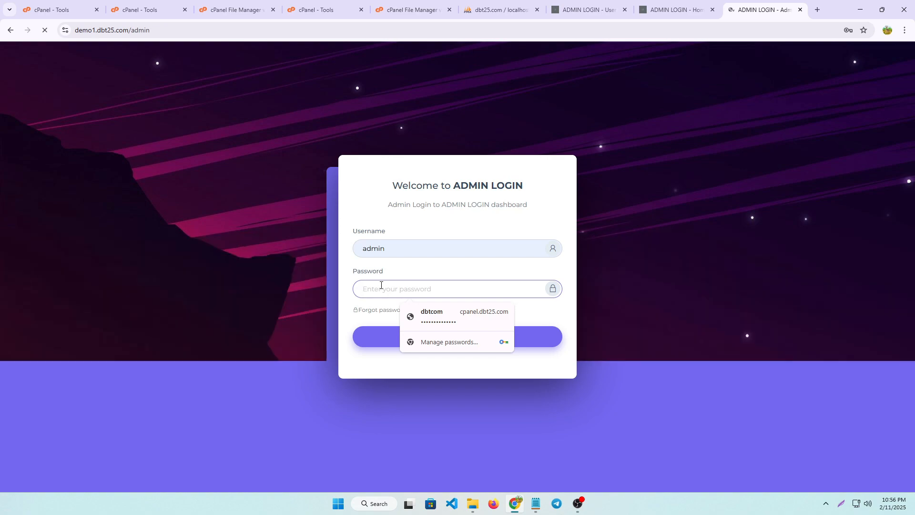
{"action": "type", "text": "123"}
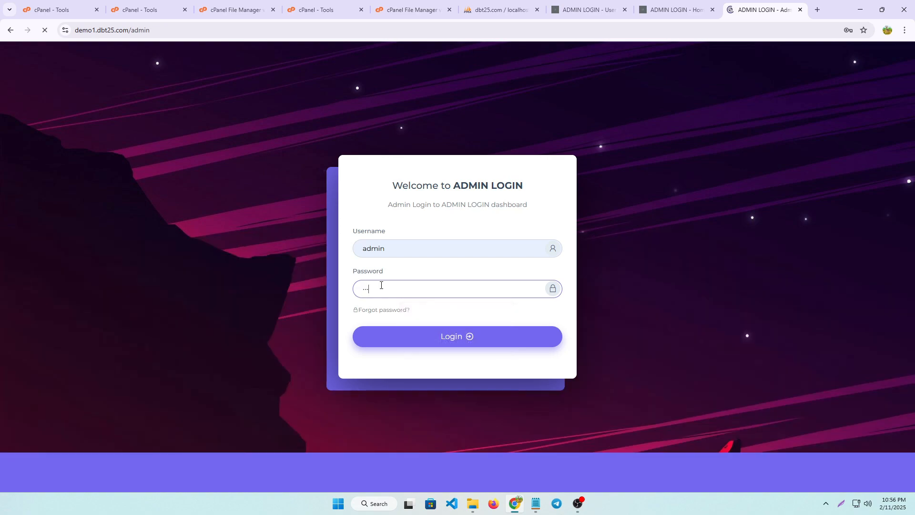
{"action": "left_click", "coordinate": [454, 346]}
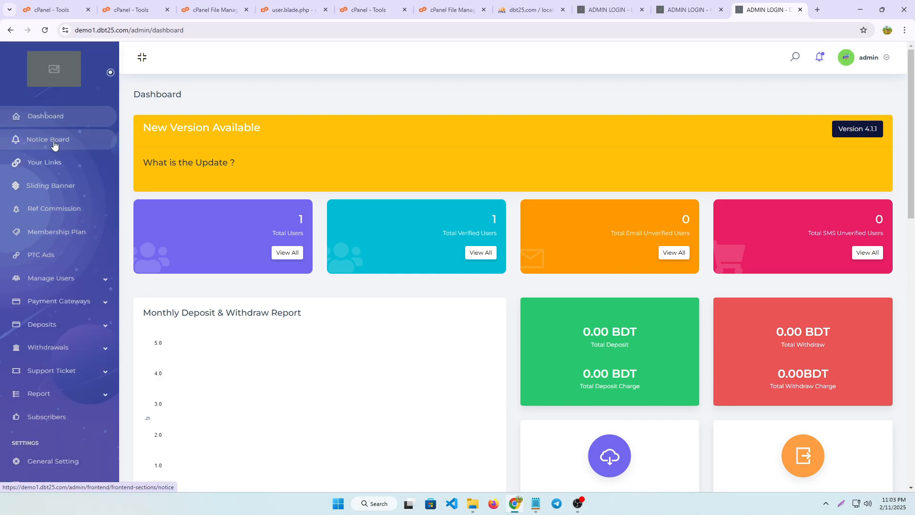
Examine the editable content of the Notice Board, Your Links and Sliding Banner pages
{"action": "left_click", "coordinate": [55, 141]}
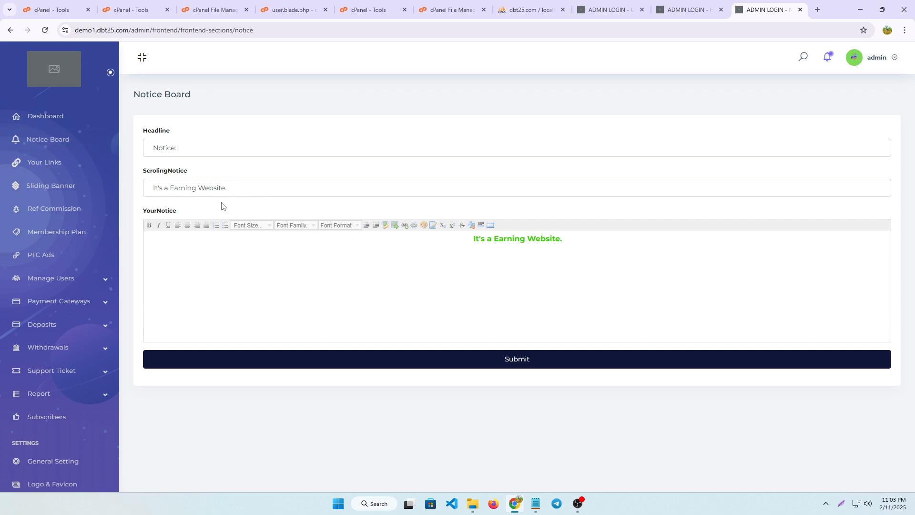
{"action": "left_click", "coordinate": [241, 188]}
{"action": "left_click", "coordinate": [507, 238]}
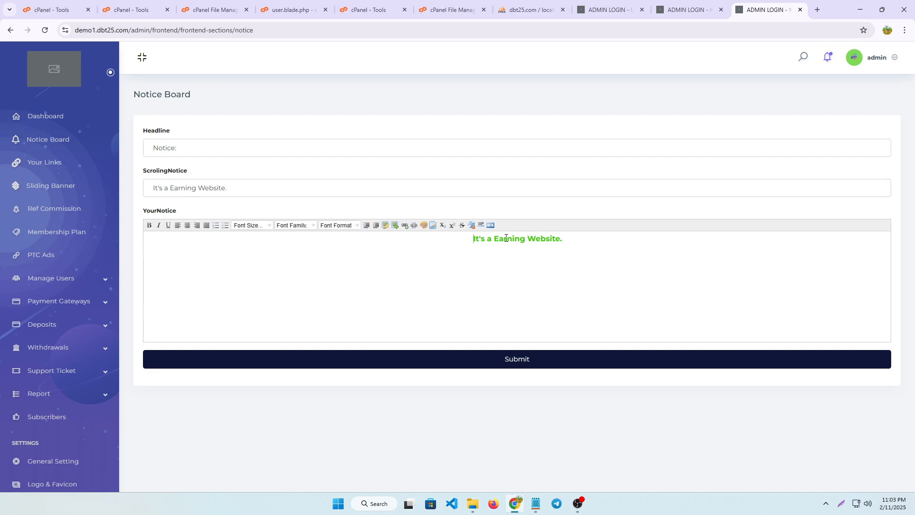
{"action": "left_click_drag", "start_coordinate": [508, 265], "coordinate": [513, 263]}
{"action": "left_click", "coordinate": [572, 250]}
{"action": "left_click", "coordinate": [48, 171]}
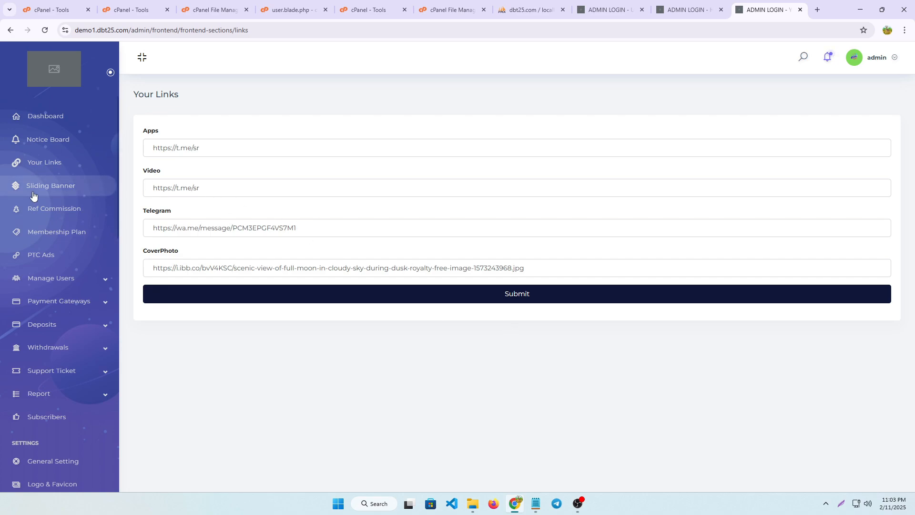
{"action": "left_click", "coordinate": [65, 190]}
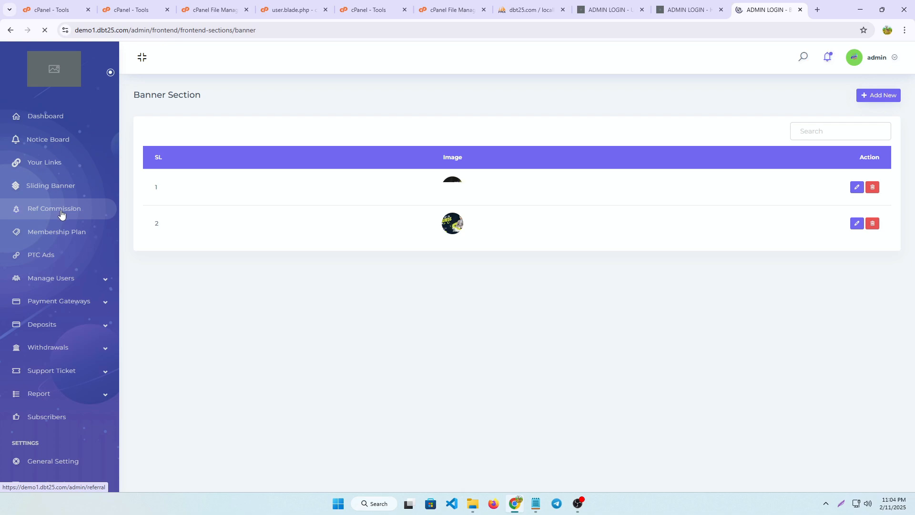
Generate commission fields for 10 levels on the referral commission page
{"action": "left_click", "coordinate": [60, 213]}
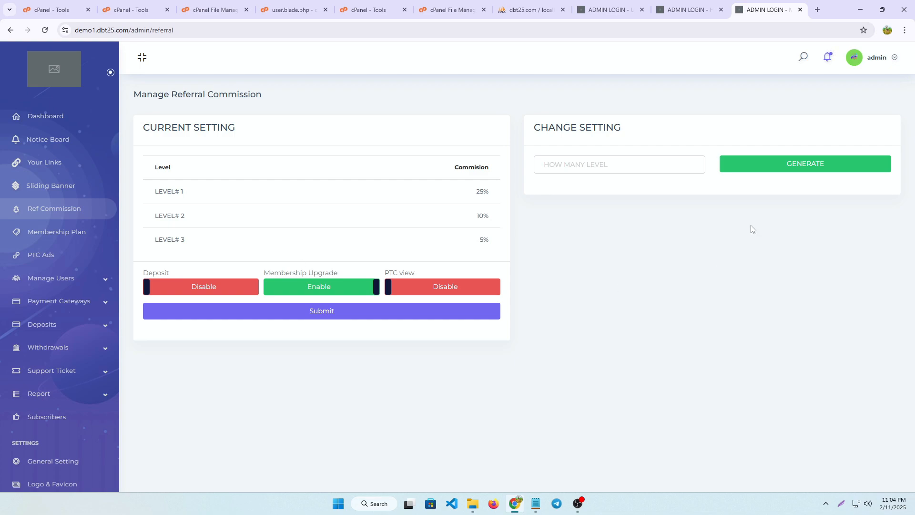
{"action": "left_click", "coordinate": [586, 166]}
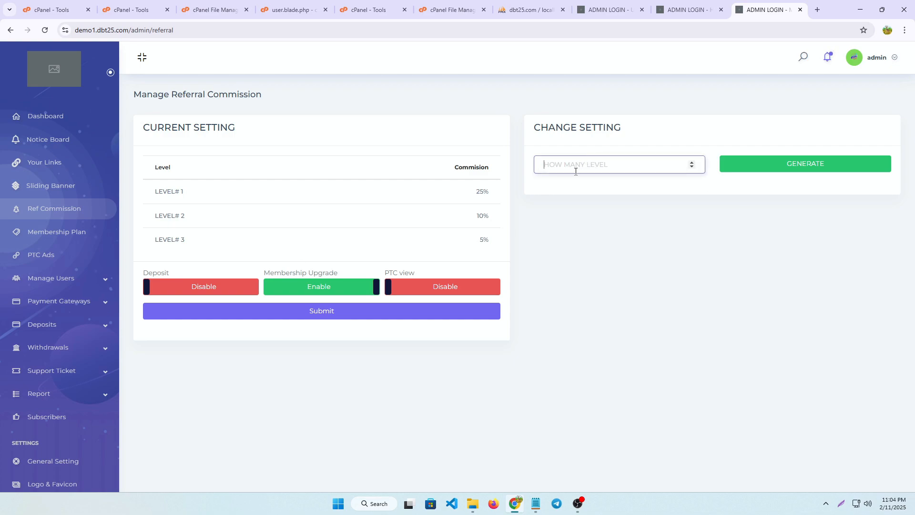
{"action": "type", "text": "10"}
{"action": "left_click", "coordinate": [814, 165]}
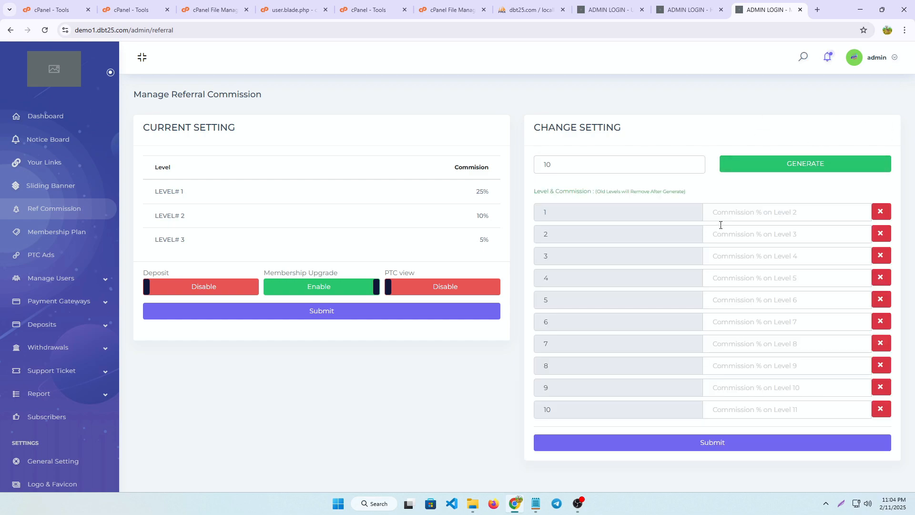
Enter trial commission percentages of 5, 434, 5436, 56 and 4 for levels 1, 2, 3, 5 and 6 respectively
{"action": "left_click", "coordinate": [752, 217]}
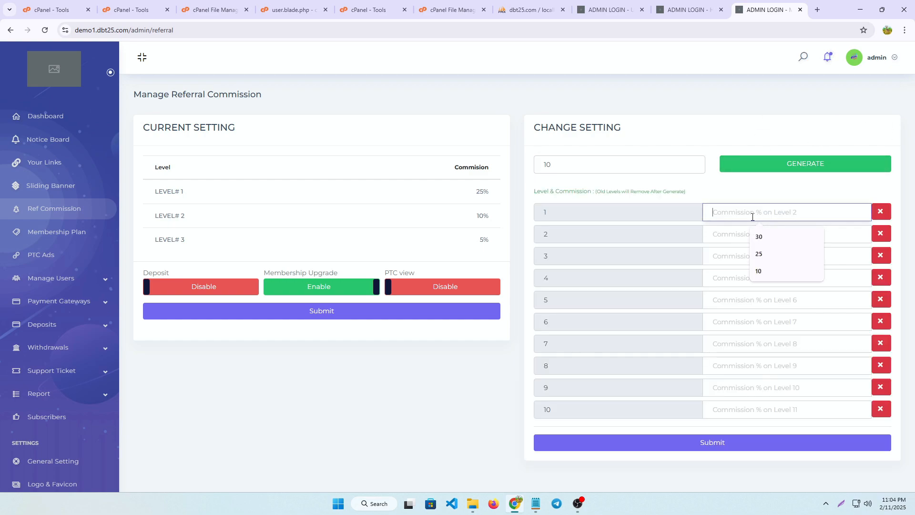
{"action": "type", "text": "5"}
{"action": "left_click", "coordinate": [752, 236]}
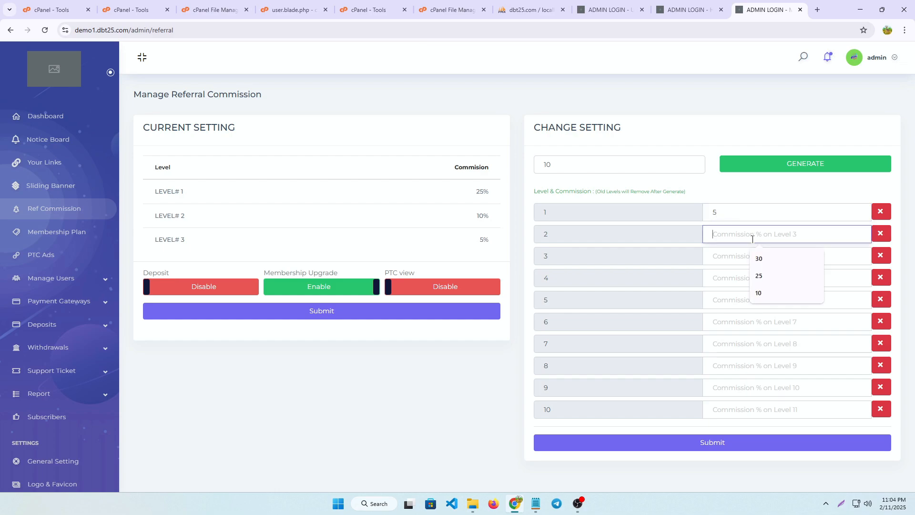
{"action": "type", "text": "434"}
{"action": "left_click", "coordinate": [763, 298]}
{"action": "left_click", "coordinate": [722, 256]}
{"action": "type", "text": "5436"}
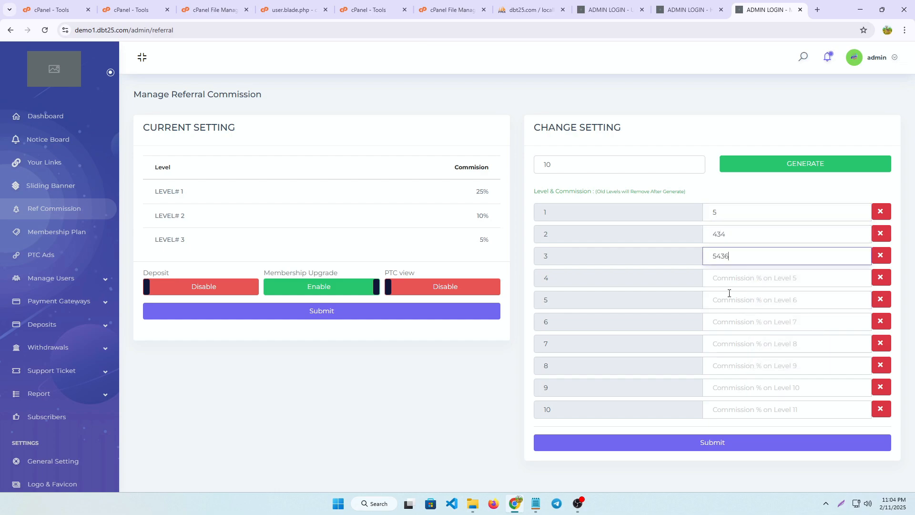
{"action": "left_click", "coordinate": [730, 296]}
{"action": "type", "text": "56"}
{"action": "left_click", "coordinate": [739, 324]}
{"action": "type", "text": "4"}
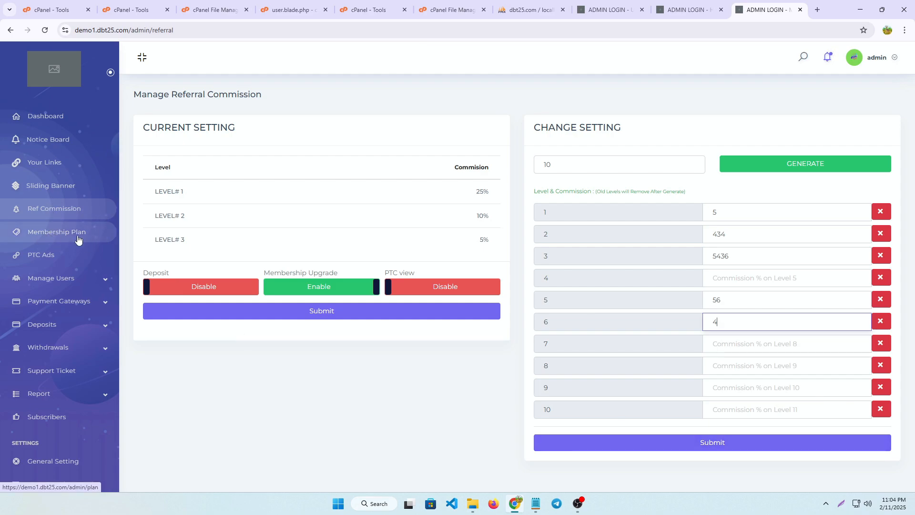
Examine the Basic membership plan's name, price, daily ad limit and validity in its edit form, then close it without changes
{"action": "left_click", "coordinate": [39, 232]}
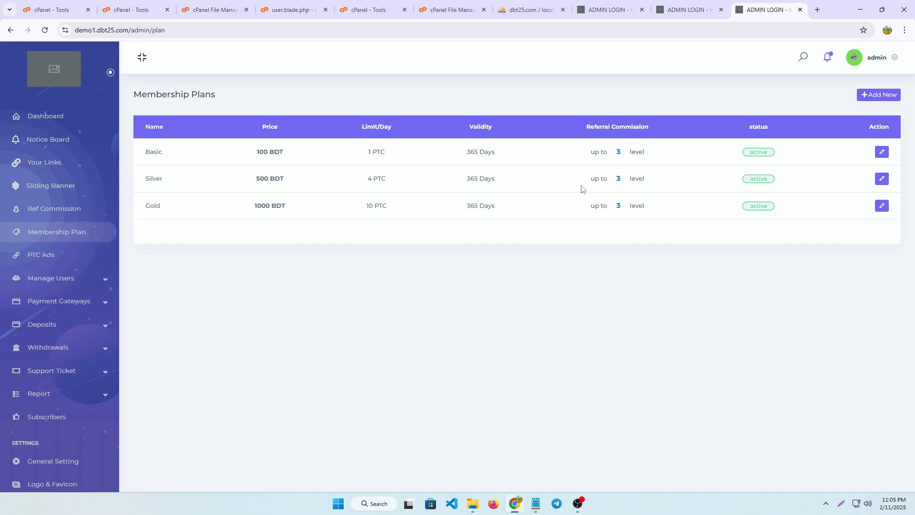
{"action": "left_click", "coordinate": [883, 153]}
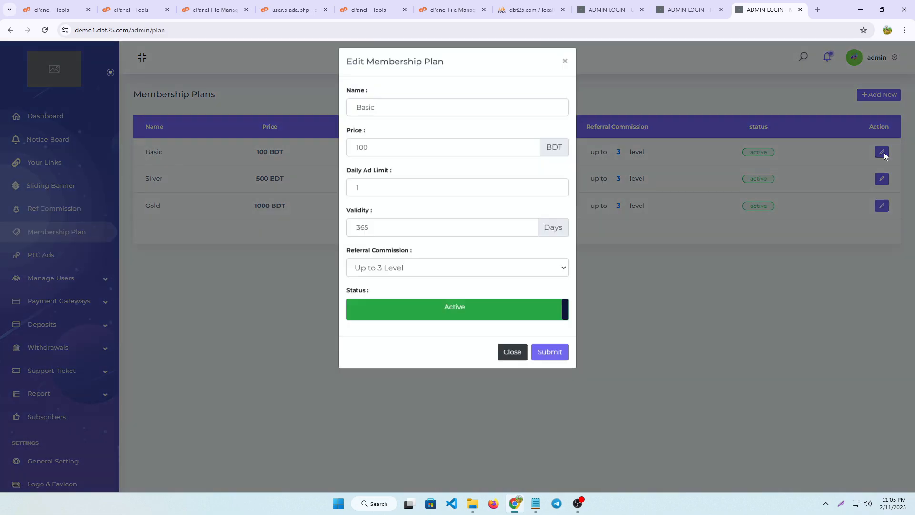
{"action": "left_click", "coordinate": [401, 117]}
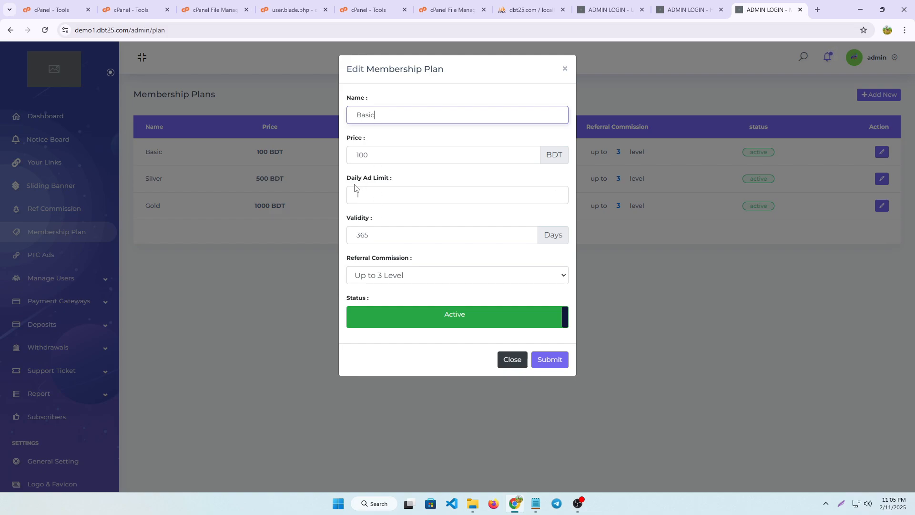
{"action": "left_click", "coordinate": [372, 194]}
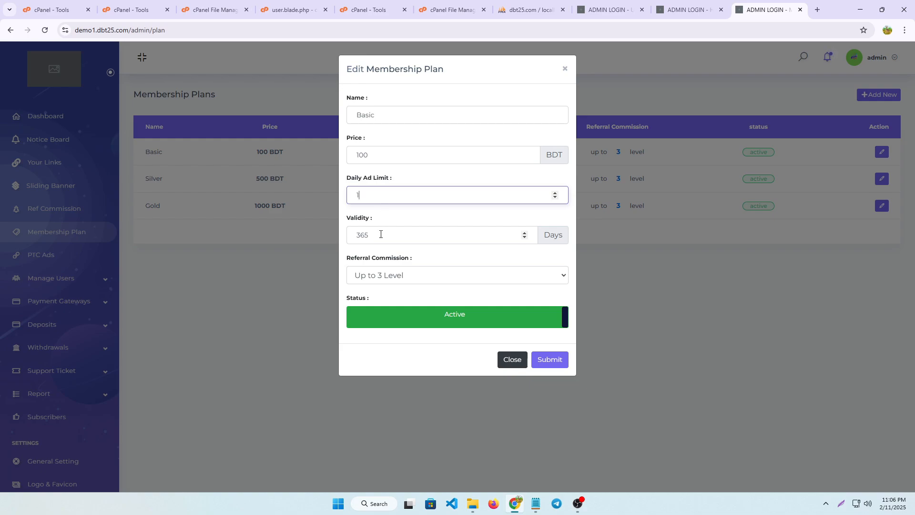
{"action": "left_click", "coordinate": [566, 70]}
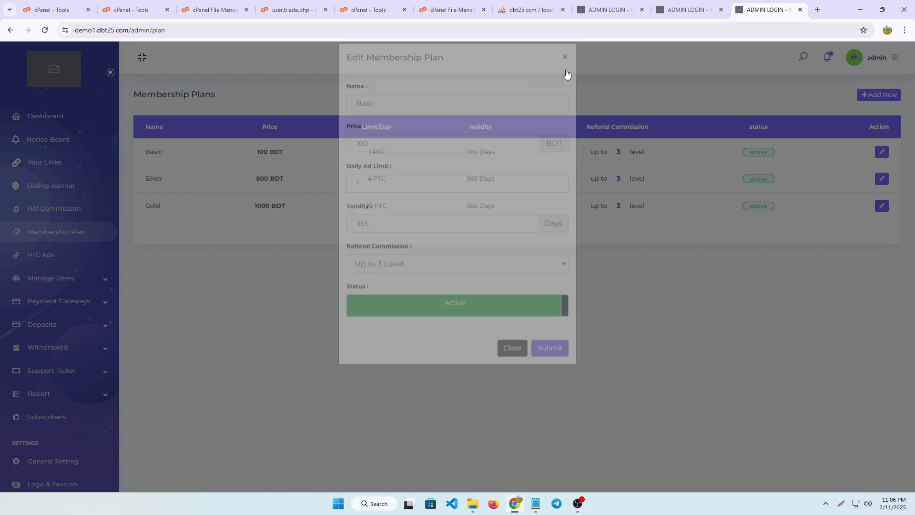
View the PTC Ads list and the manual payment gateways
{"action": "left_click", "coordinate": [44, 260]}
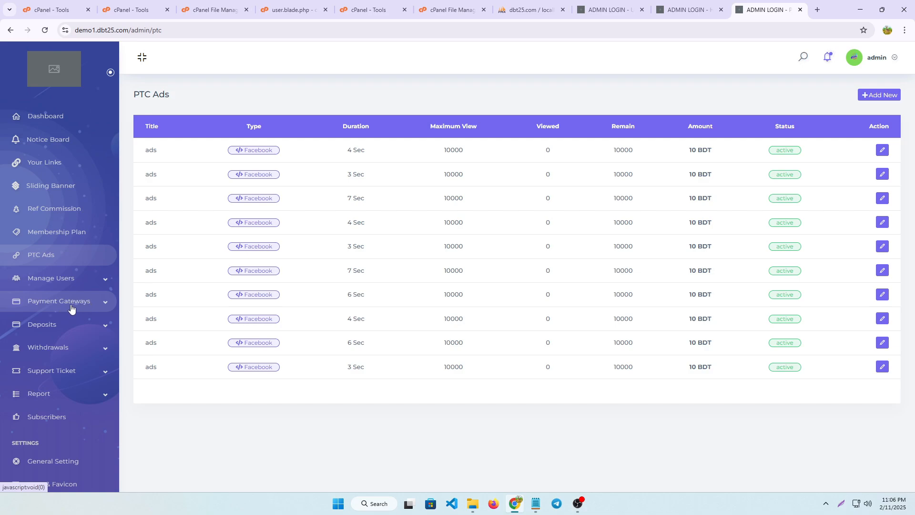
{"action": "left_click", "coordinate": [90, 303]}
{"action": "left_click", "coordinate": [61, 343]}
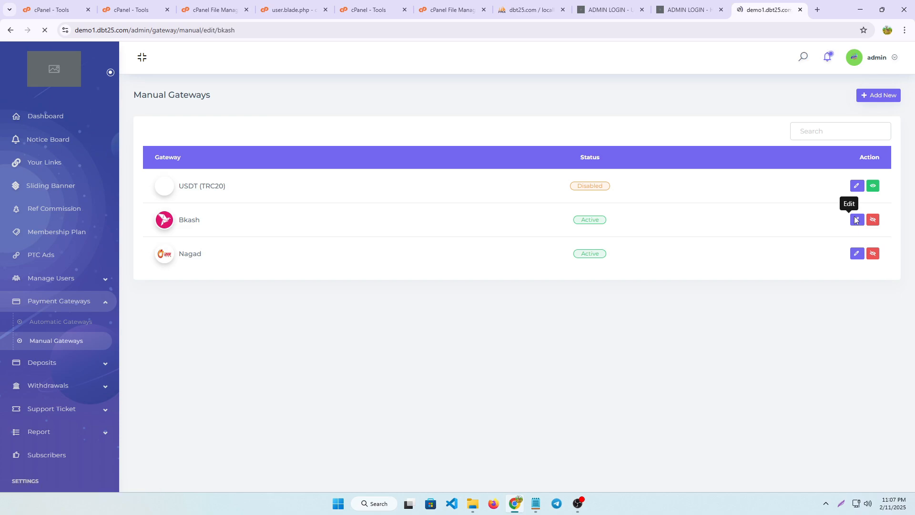
Try replacing the end of the Bkash gateway's deposit instruction with a payment number on its own line
{"action": "scroll", "coordinate": [270, 410], "scroll_direction": "down", "scroll_amount": 2}
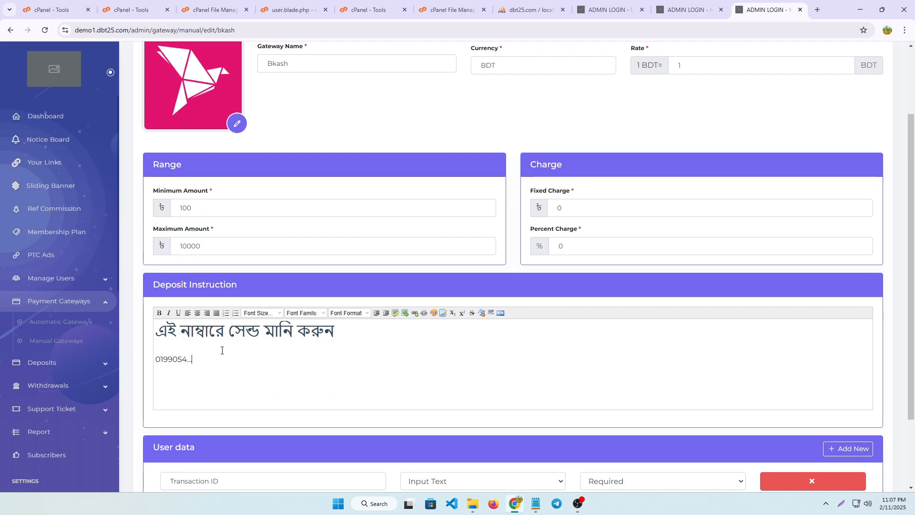
{"action": "key", "text": "BackSpace"}
{"action": "key", "text": "BackSpace"}
{"action": "key", "text": "BackSpace"}
{"action": "key", "text": "BackSpace"}
{"action": "key", "text": "BackSpace"}
{"action": "key", "text": "BackSpace"}
{"action": "key", "text": "BackSpace"}
{"action": "key", "text": "BackSpace"}
{"action": "key", "text": "BackSpace"}
{"action": "key", "text": "BackSpace"}
{"action": "key", "text": "BackSpace"}
{"action": "key", "text": "BackSpace"}
{"action": "key", "text": "BackSpace"}
{"action": "key", "text": "BackSpace"}
{"action": "key", "text": "BackSpace"}
{"action": "key", "text": "ctrl+v"}
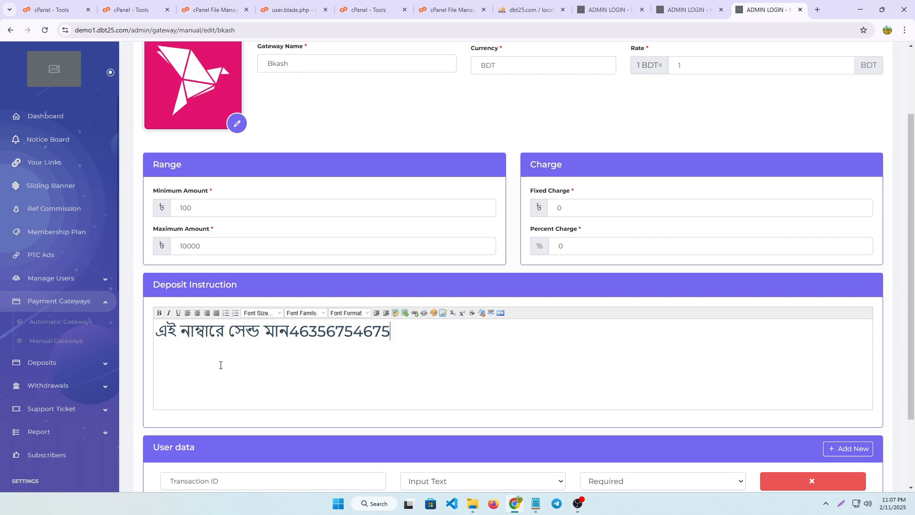
{"action": "left_click", "coordinate": [292, 329]}
{"action": "key", "text": "Return"}
{"action": "key", "text": "Return"}
{"action": "scroll", "coordinate": [305, 362], "scroll_direction": "down", "scroll_amount": 2}
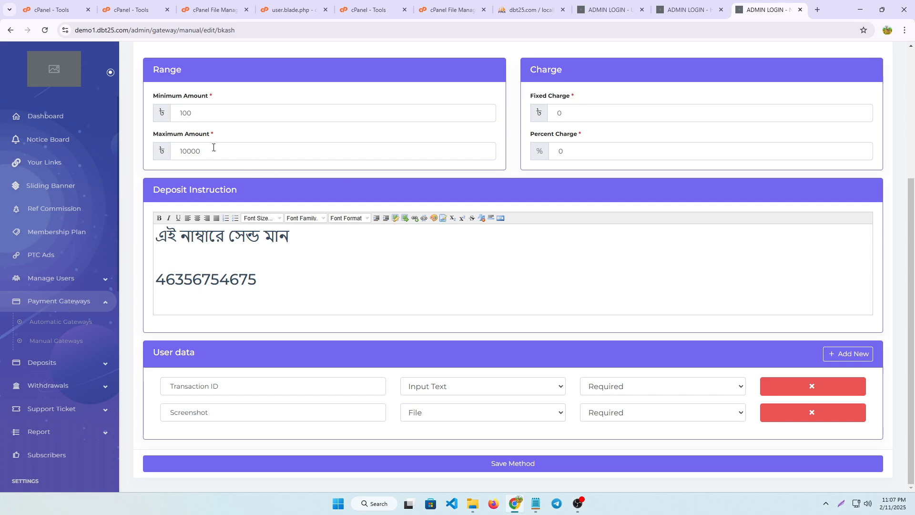
{"action": "left_click", "coordinate": [199, 113]}
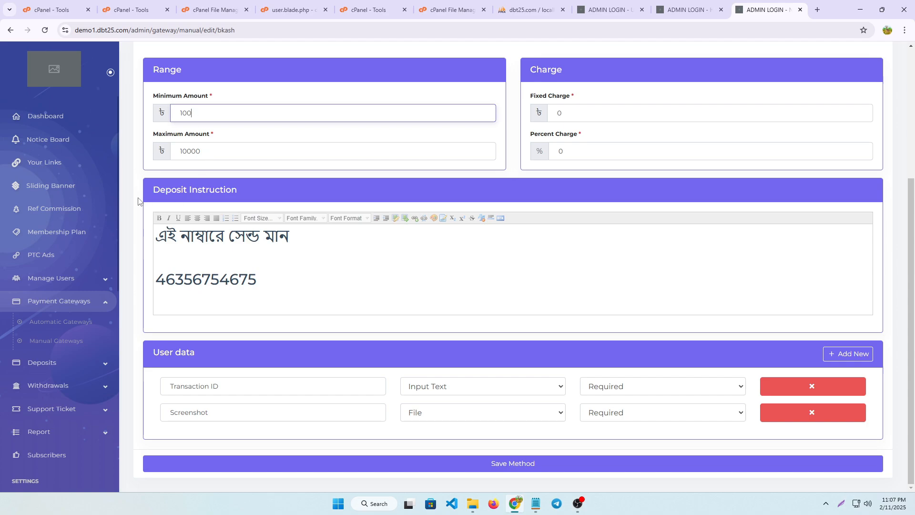
Look through the deposit and withdrawal sections and view the list of withdrawal methods
{"action": "left_click", "coordinate": [38, 364]}
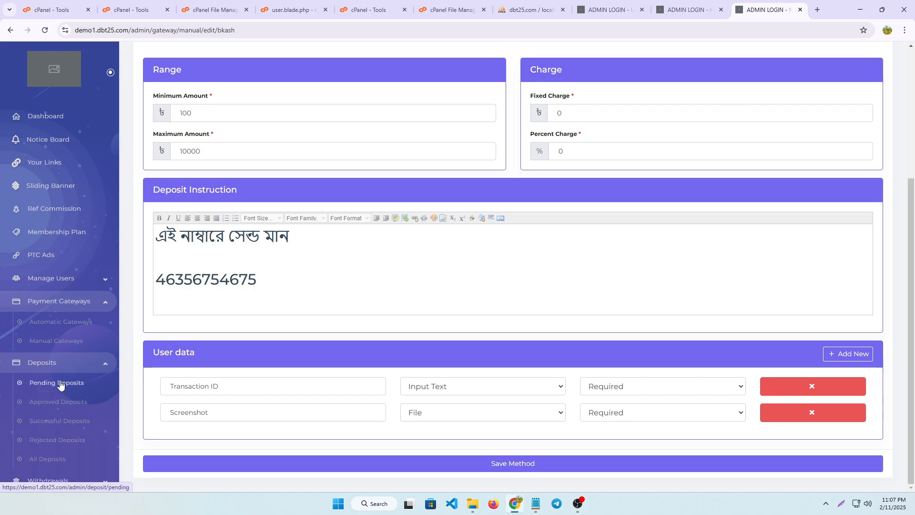
{"action": "scroll", "coordinate": [59, 384], "scroll_direction": "down", "scroll_amount": 5}
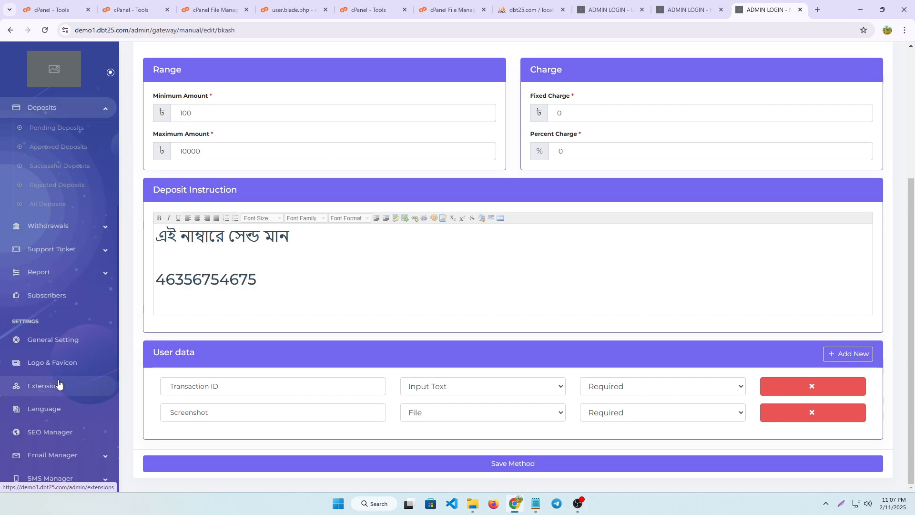
{"action": "left_click", "coordinate": [60, 231]}
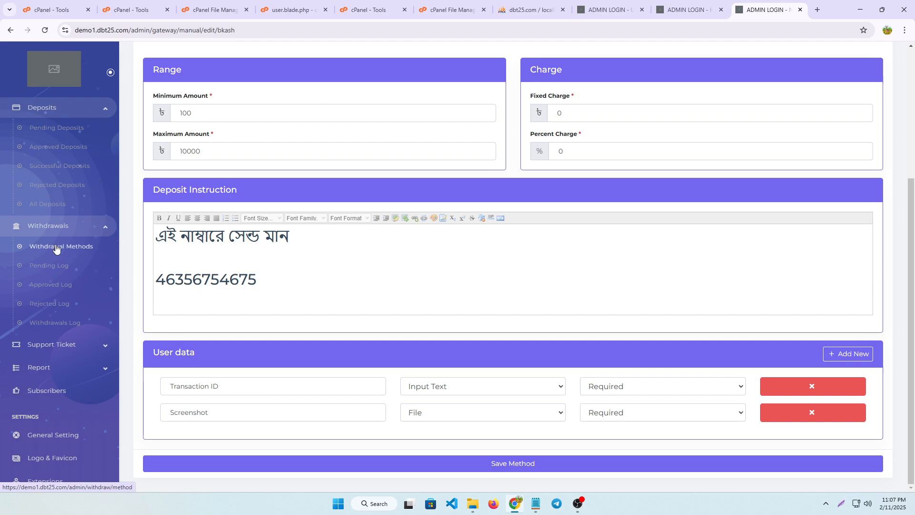
{"action": "left_click", "coordinate": [56, 248]}
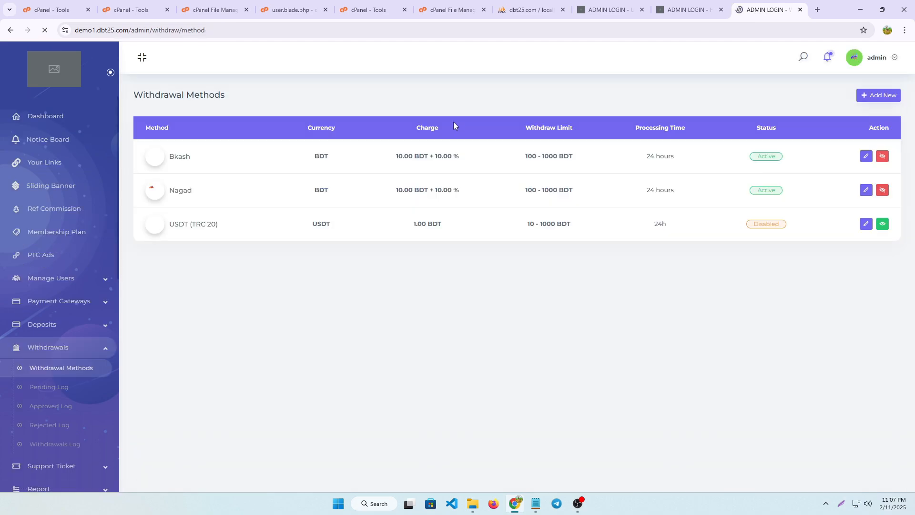
Open the General Setting page and examine the site's currency setting
{"action": "scroll", "coordinate": [48, 428], "scroll_direction": "down", "scroll_amount": 3}
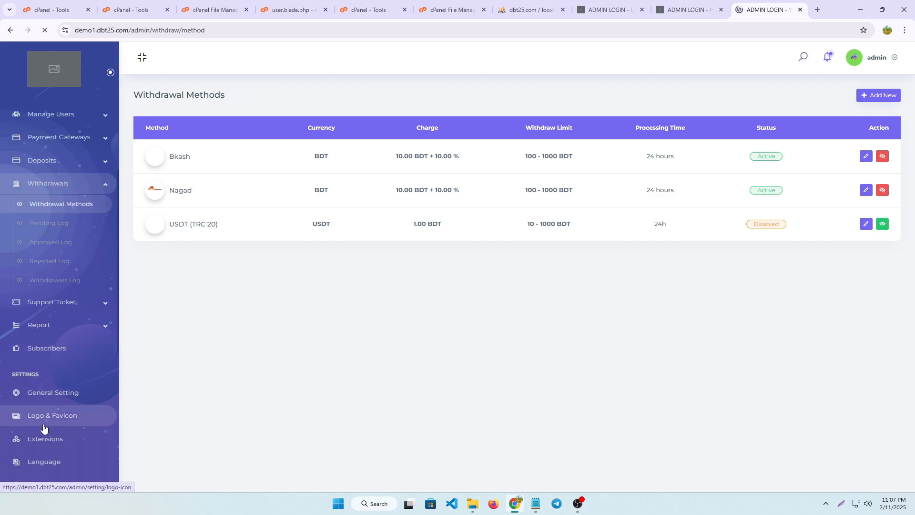
{"action": "scroll", "coordinate": [42, 419], "scroll_direction": "down", "scroll_amount": 2}
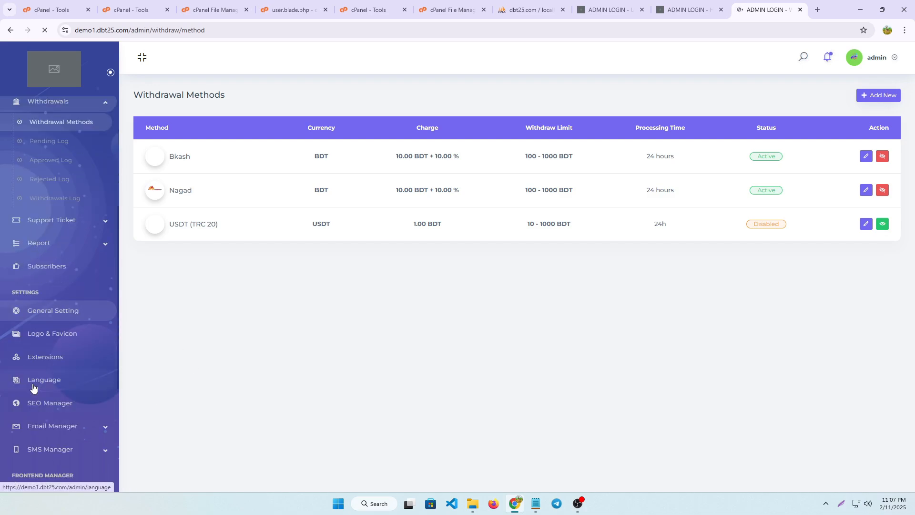
{"action": "left_click", "coordinate": [49, 311]}
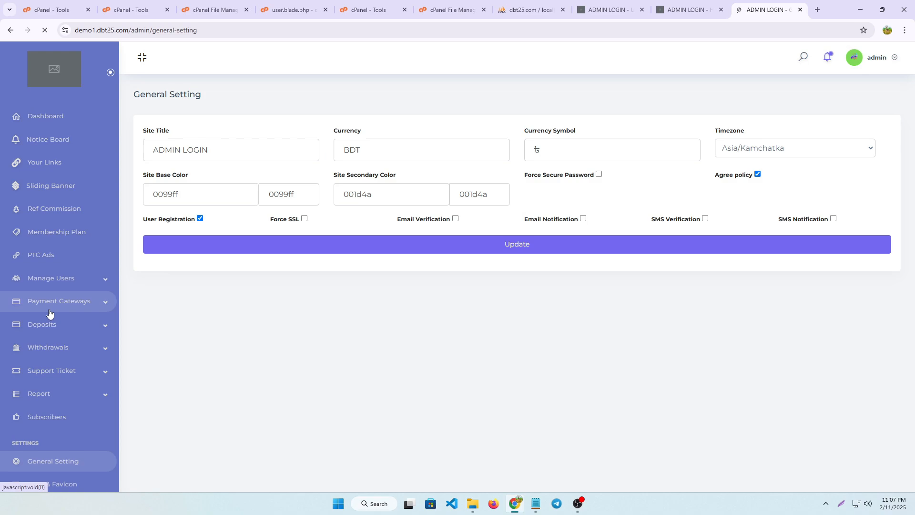
{"action": "left_click", "coordinate": [355, 150]}
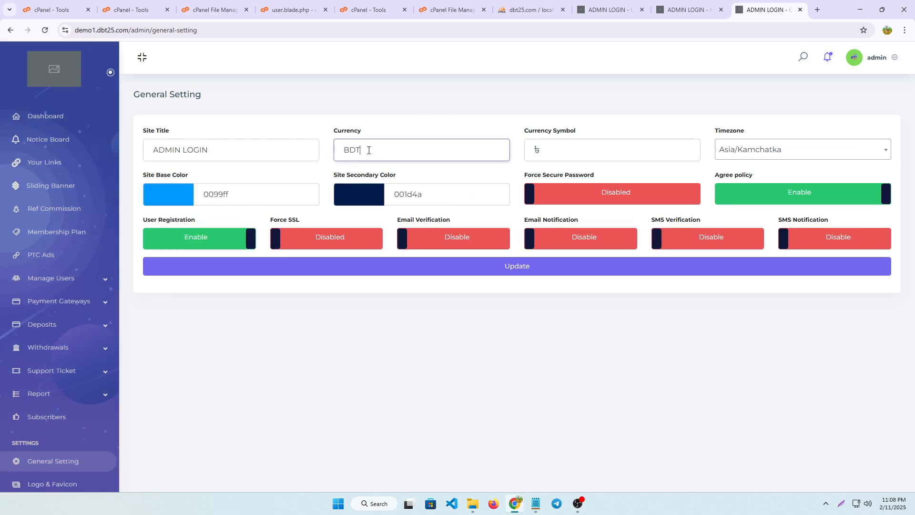
Try changing the site's currency to USDT and the currency symbol to $
{"action": "key", "text": "BackSpace"}
{"action": "key", "text": "BackSpace"}
{"action": "key", "text": "BackSpace"}
{"action": "type", "text": "US"}
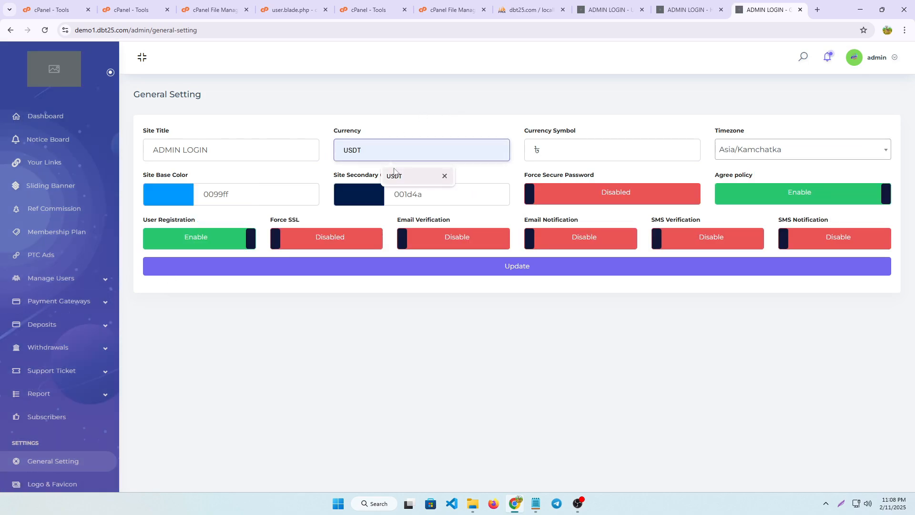
{"action": "left_click", "coordinate": [394, 175]}
{"action": "left_click", "coordinate": [555, 148]}
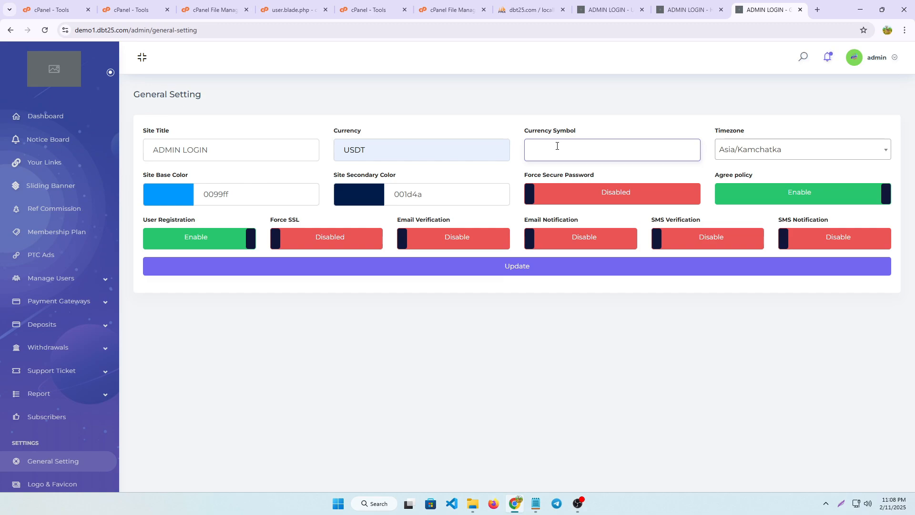
{"action": "type", "text": "$"}
Look over the remaining admin settings sections and return to the admin dashboard
{"action": "scroll", "coordinate": [43, 408], "scroll_direction": "down", "scroll_amount": 7}
{"action": "scroll", "coordinate": [43, 408], "scroll_direction": "down", "scroll_amount": 2}
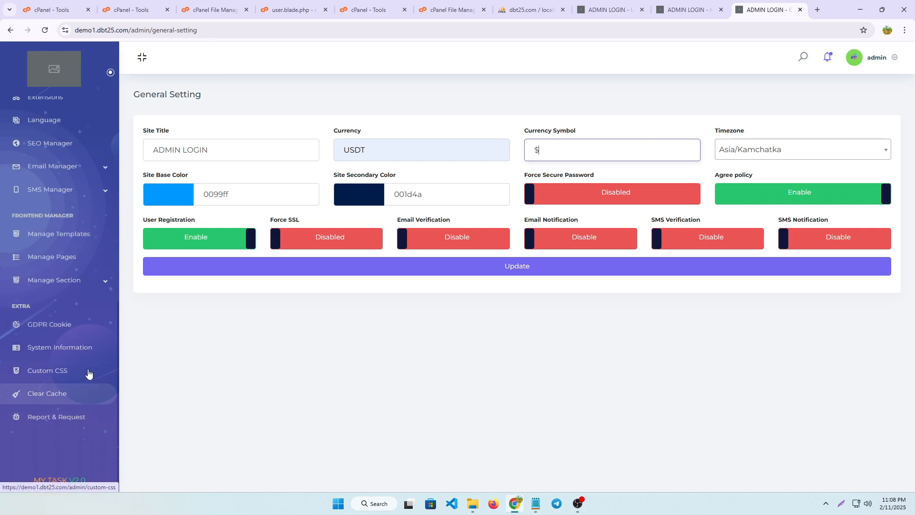
{"action": "scroll", "coordinate": [56, 208], "scroll_direction": "up", "scroll_amount": 9}
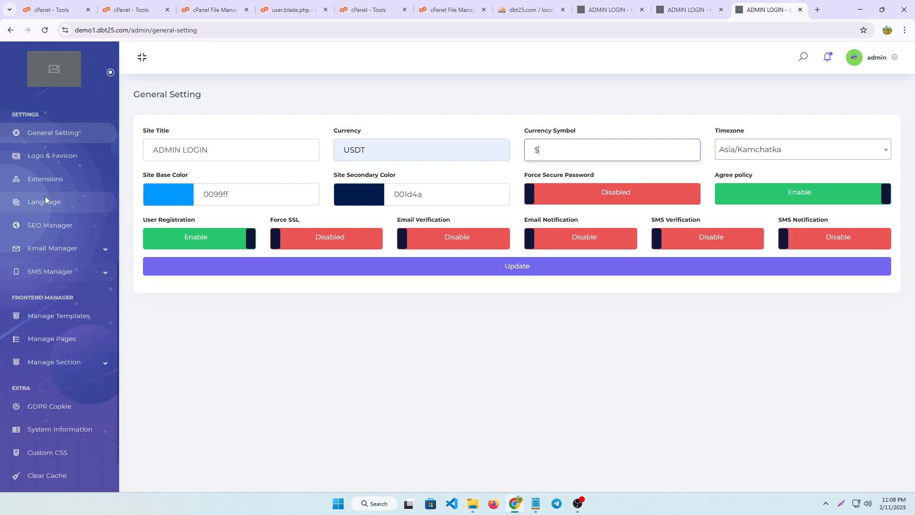
{"action": "left_click", "coordinate": [50, 119]}
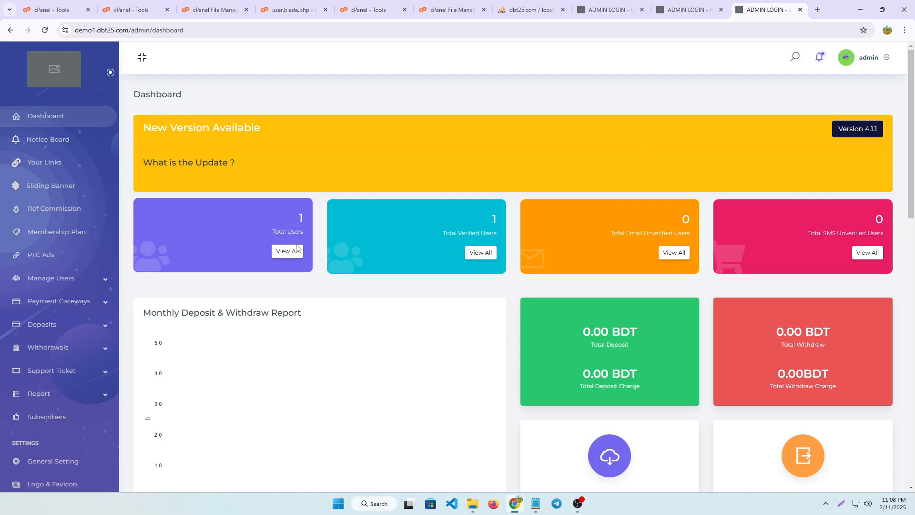
Open the registered user's details from the full user list and log in to the site as that user
{"action": "left_click", "coordinate": [295, 248]}
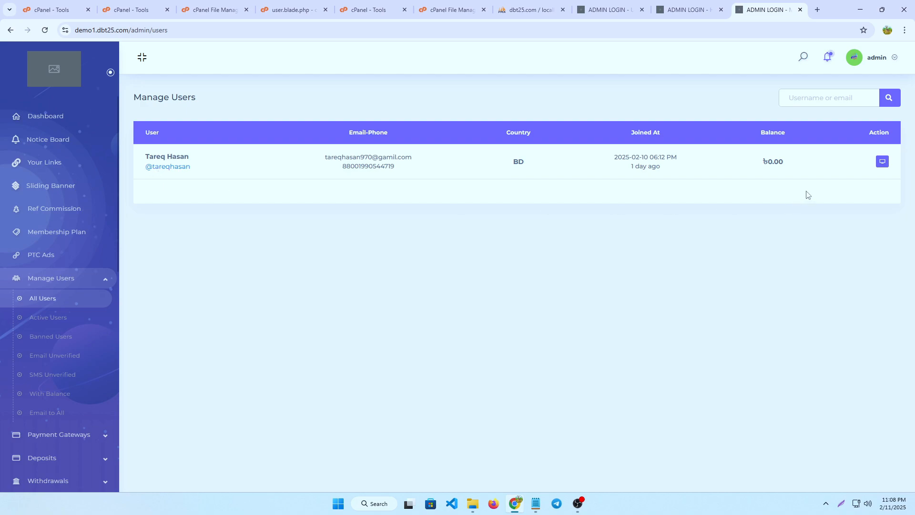
{"action": "left_click", "coordinate": [881, 163]}
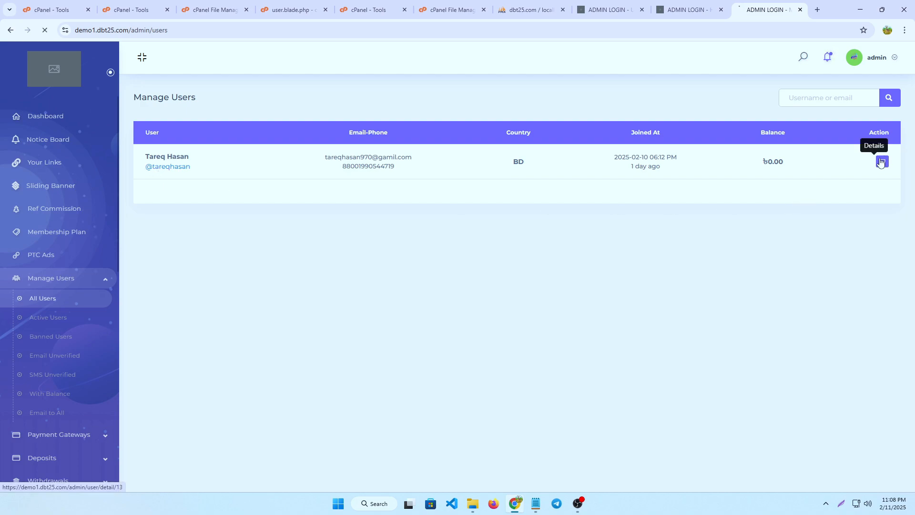
{"action": "scroll", "coordinate": [338, 320], "scroll_direction": "down", "scroll_amount": 5}
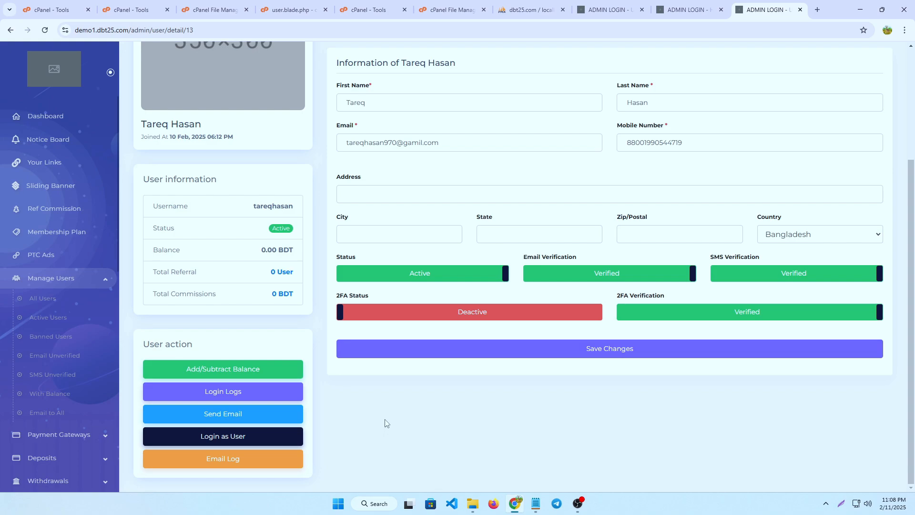
{"action": "left_click", "coordinate": [224, 435]}
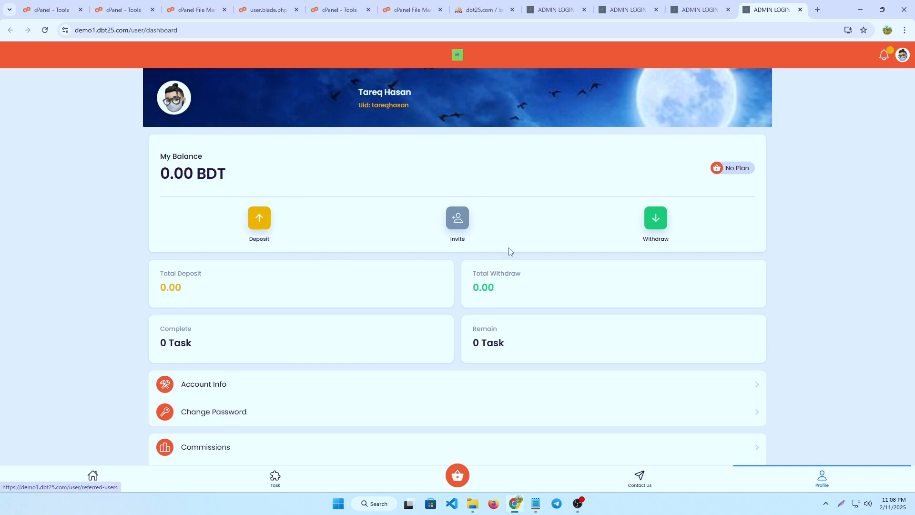
View the Invite Friends page and look through the user's profile dashboard
{"action": "left_click", "coordinate": [456, 220]}
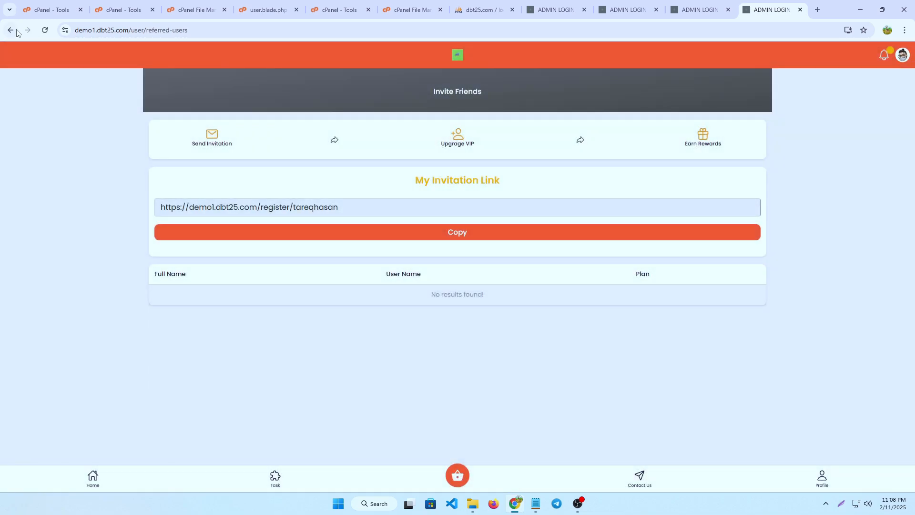
{"action": "left_click", "coordinate": [10, 30]}
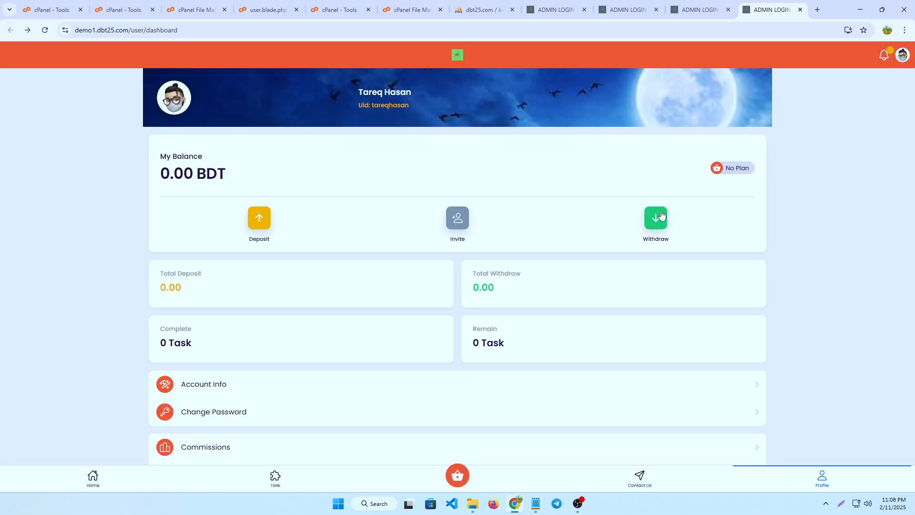
{"action": "scroll", "coordinate": [322, 471], "scroll_direction": "down", "scroll_amount": 2}
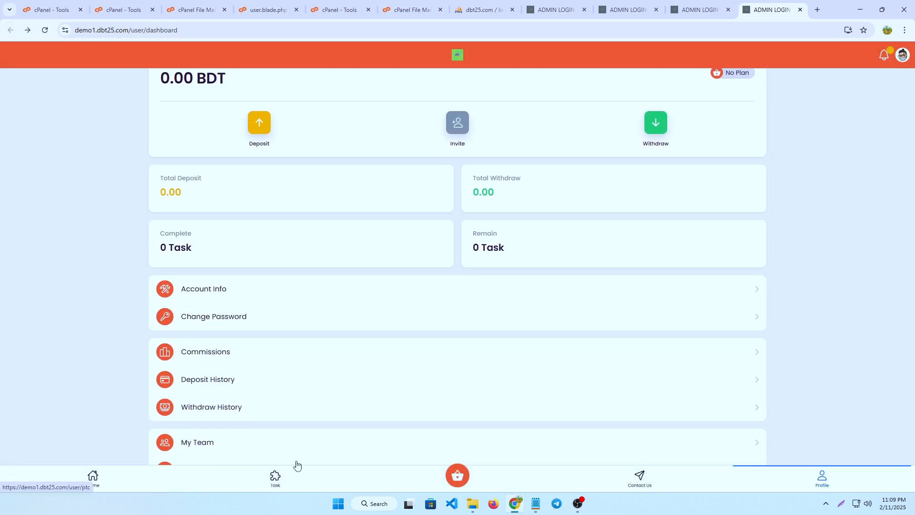
Look through the ad tasks and browse the membership plans from Basic to Silver
{"action": "left_click", "coordinate": [276, 482]}
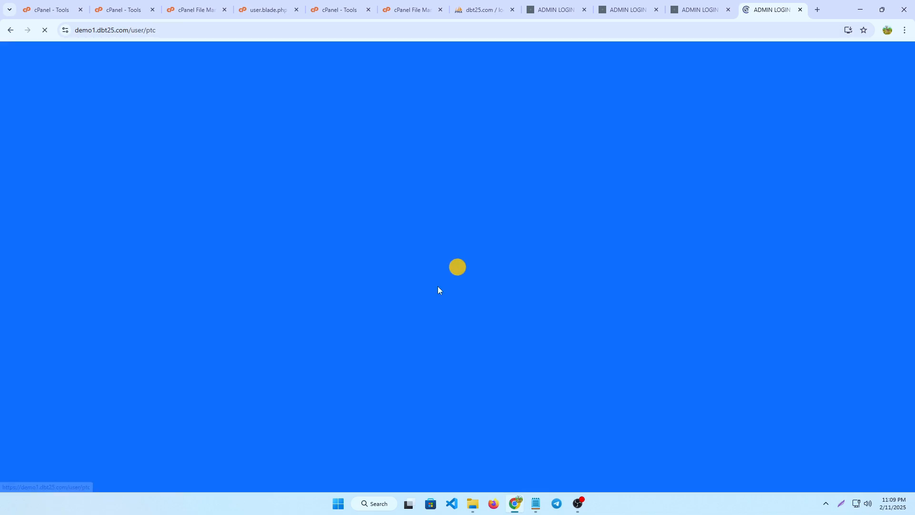
{"action": "scroll", "coordinate": [593, 215], "scroll_direction": "down", "scroll_amount": 8}
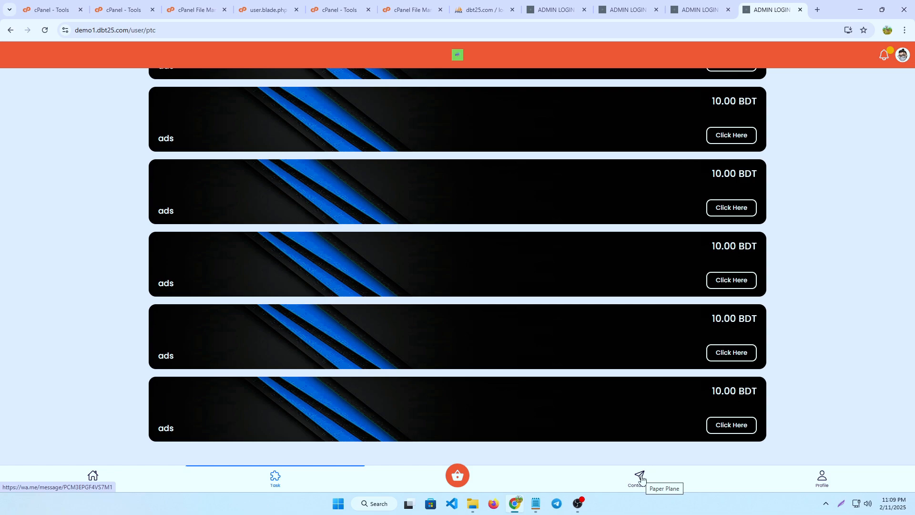
{"action": "left_click", "coordinate": [456, 475]}
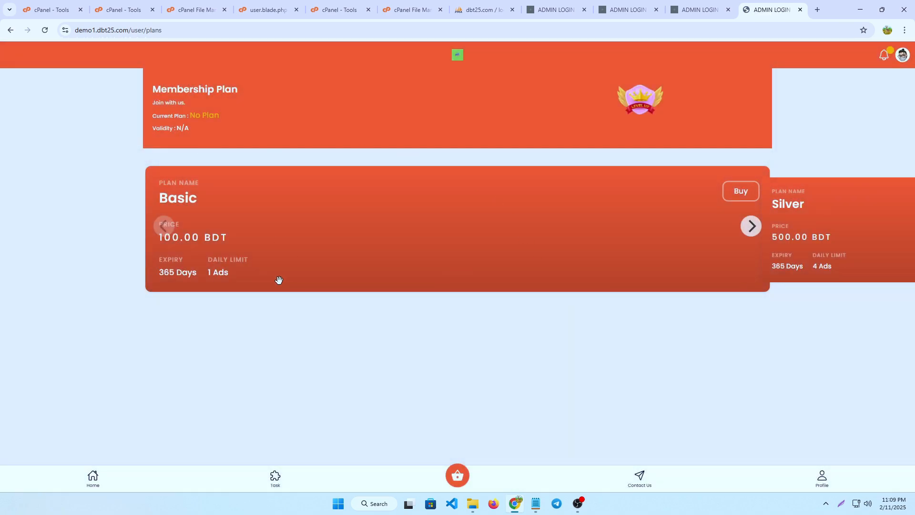
{"action": "left_click", "coordinate": [751, 228]}
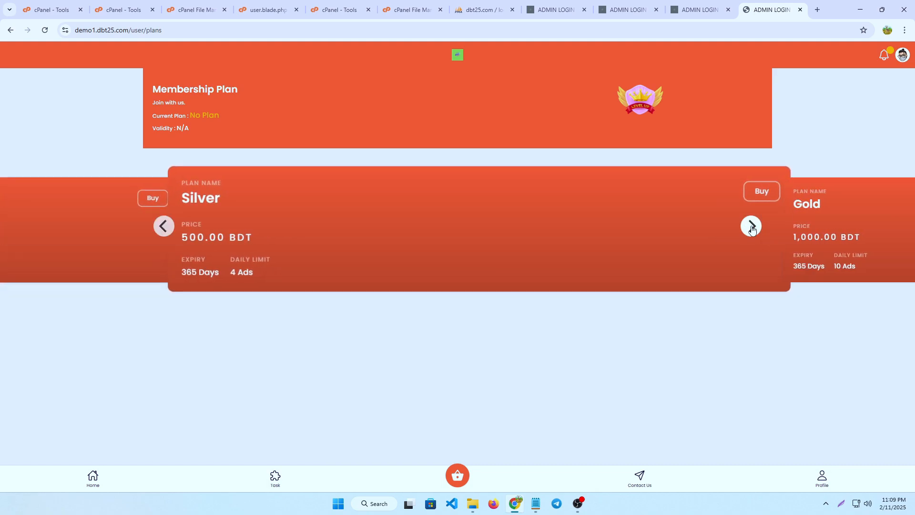
Look through the user site's home page, from the banner down to the Refer a Friend section
{"action": "left_click", "coordinate": [92, 478]}
{"action": "scroll", "coordinate": [494, 343], "scroll_direction": "down", "scroll_amount": 6}
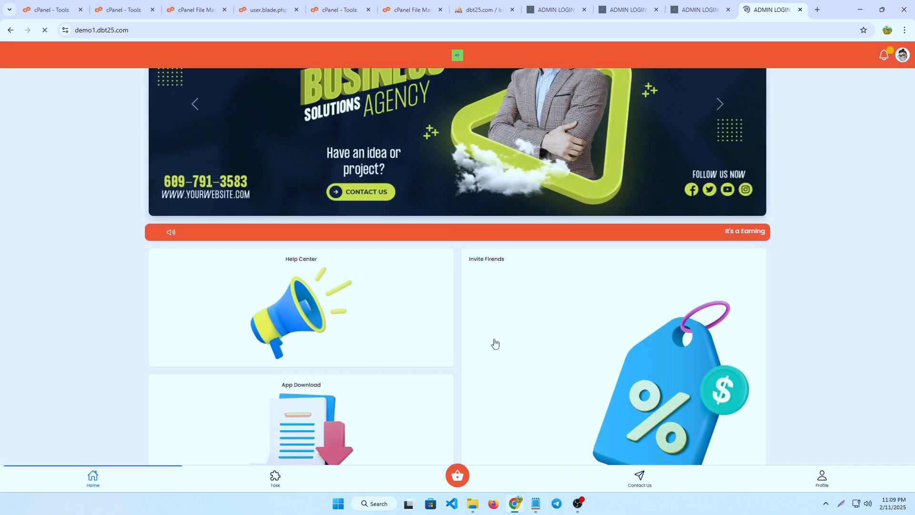
{"action": "scroll", "coordinate": [497, 337], "scroll_direction": "up", "scroll_amount": 3}
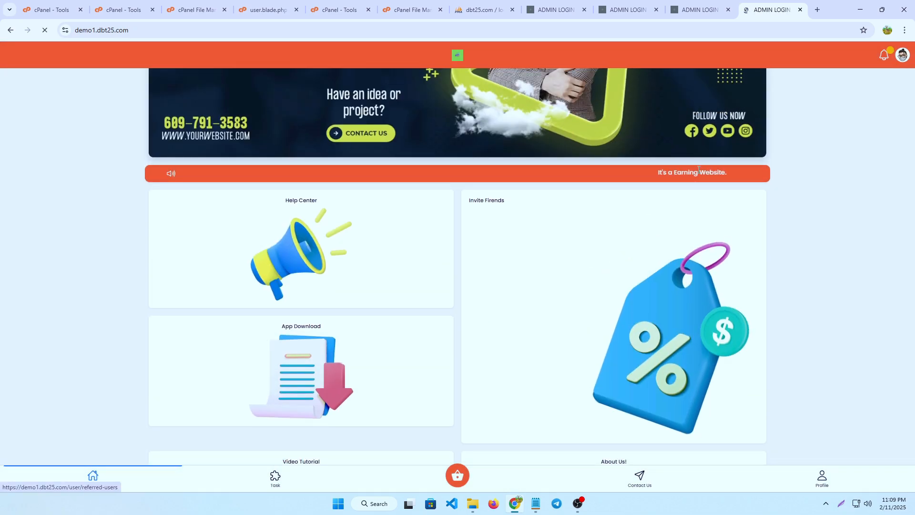
{"action": "scroll", "coordinate": [651, 195], "scroll_direction": "down", "scroll_amount": 2}
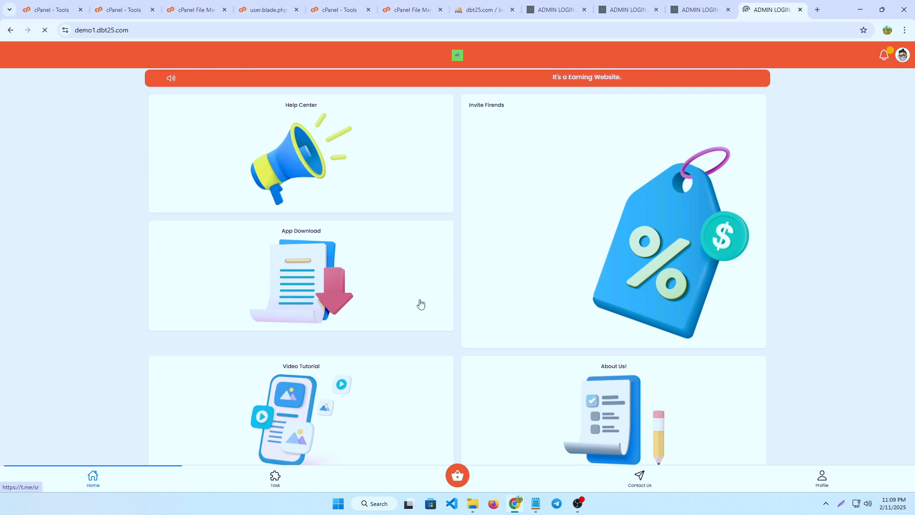
{"action": "scroll", "coordinate": [474, 335], "scroll_direction": "down", "scroll_amount": 5}
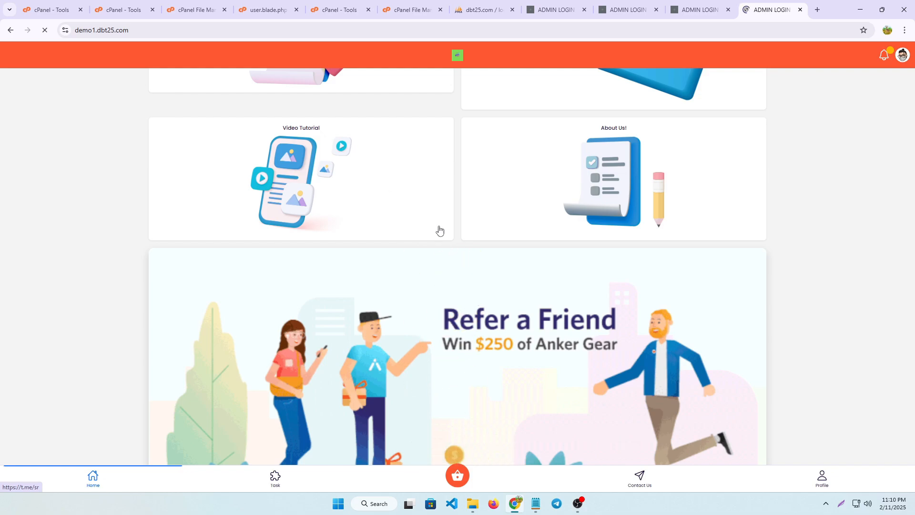
Revisit the user's profile and task list, ending on the home page
{"action": "left_click", "coordinate": [822, 475]}
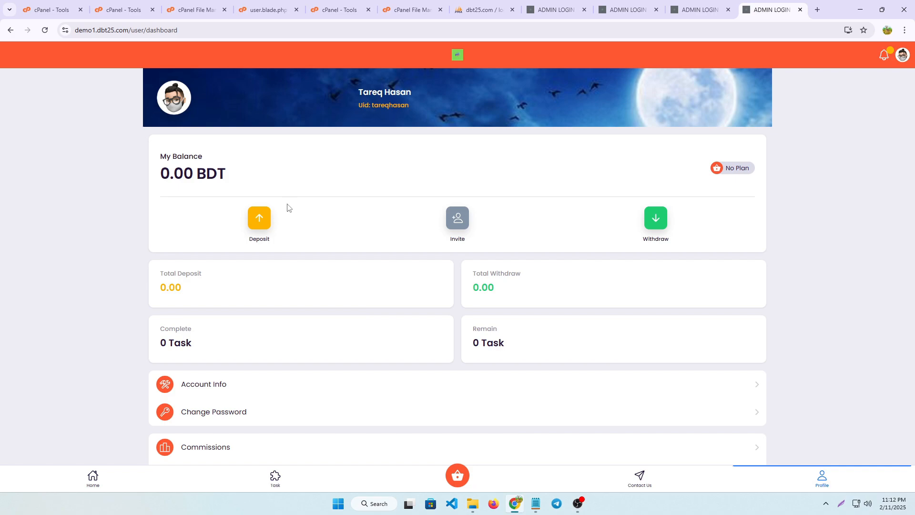
{"action": "left_click", "coordinate": [276, 477]}
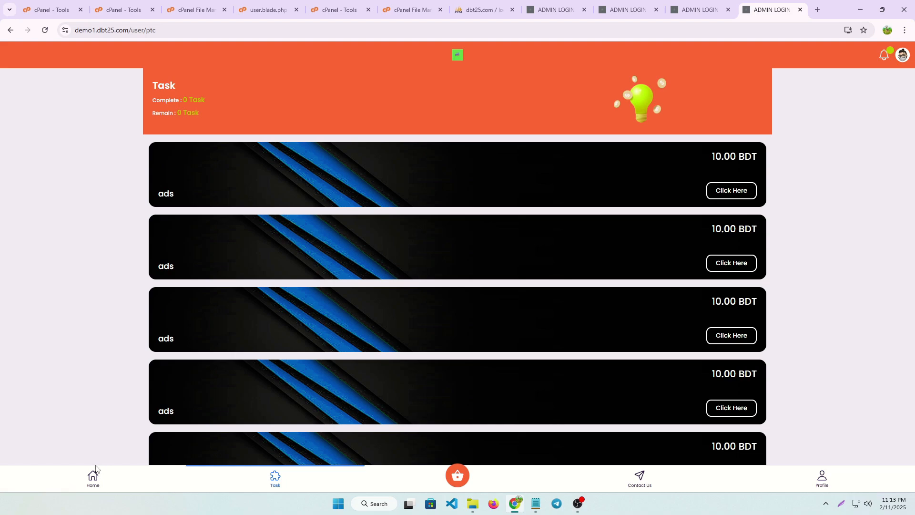
{"action": "left_click", "coordinate": [92, 477]}
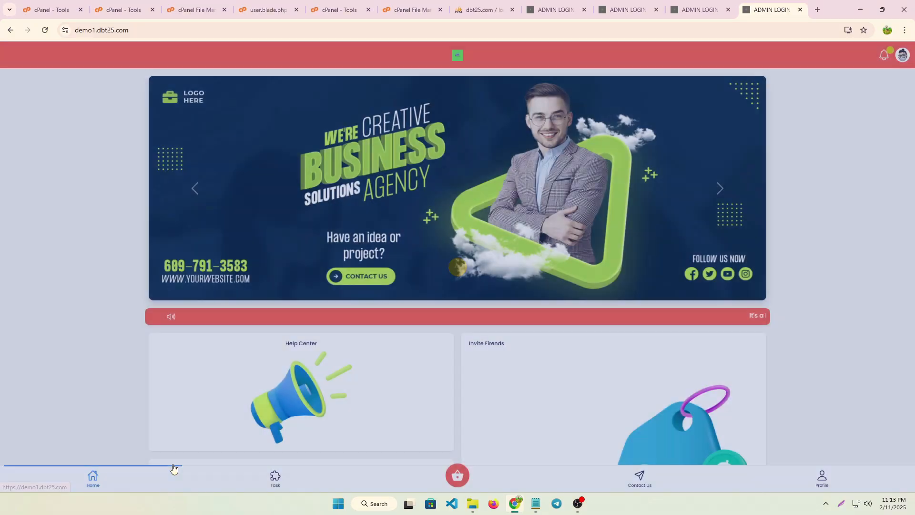